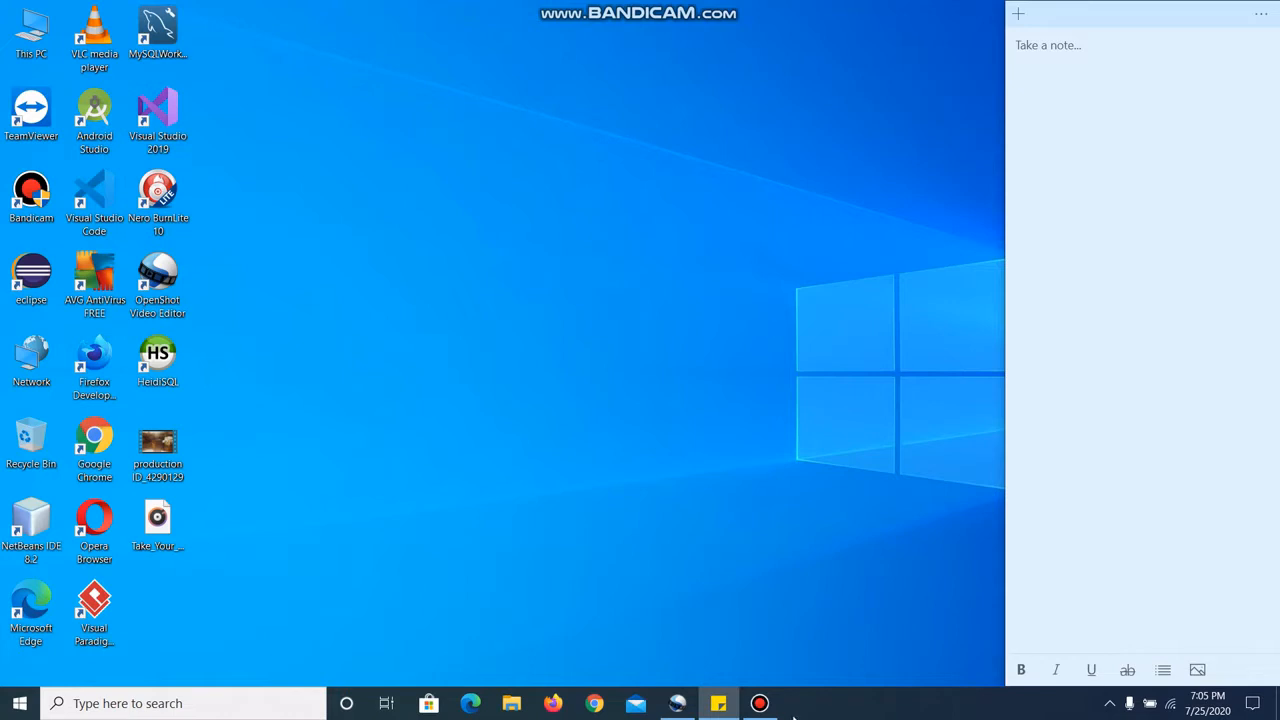
Step: Launch OpenShot Video Editor from the desktop
{"action": "left_click", "coordinate": [756, 710]}
{"action": "left_click", "coordinate": [756, 710]}
{"action": "double_click", "coordinate": [158, 268]}
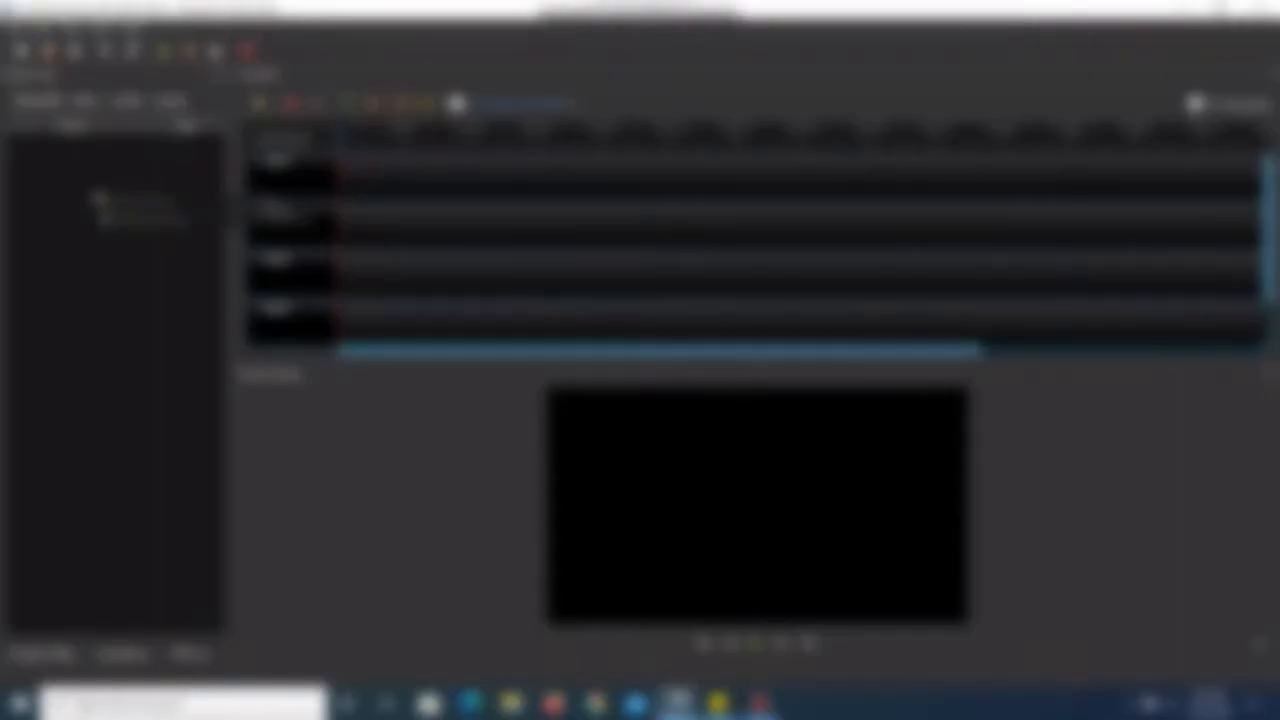
Step: Import the video production ID_4290129 from the Desktop folder into the project files
{"action": "double_click", "coordinate": [106, 207]}
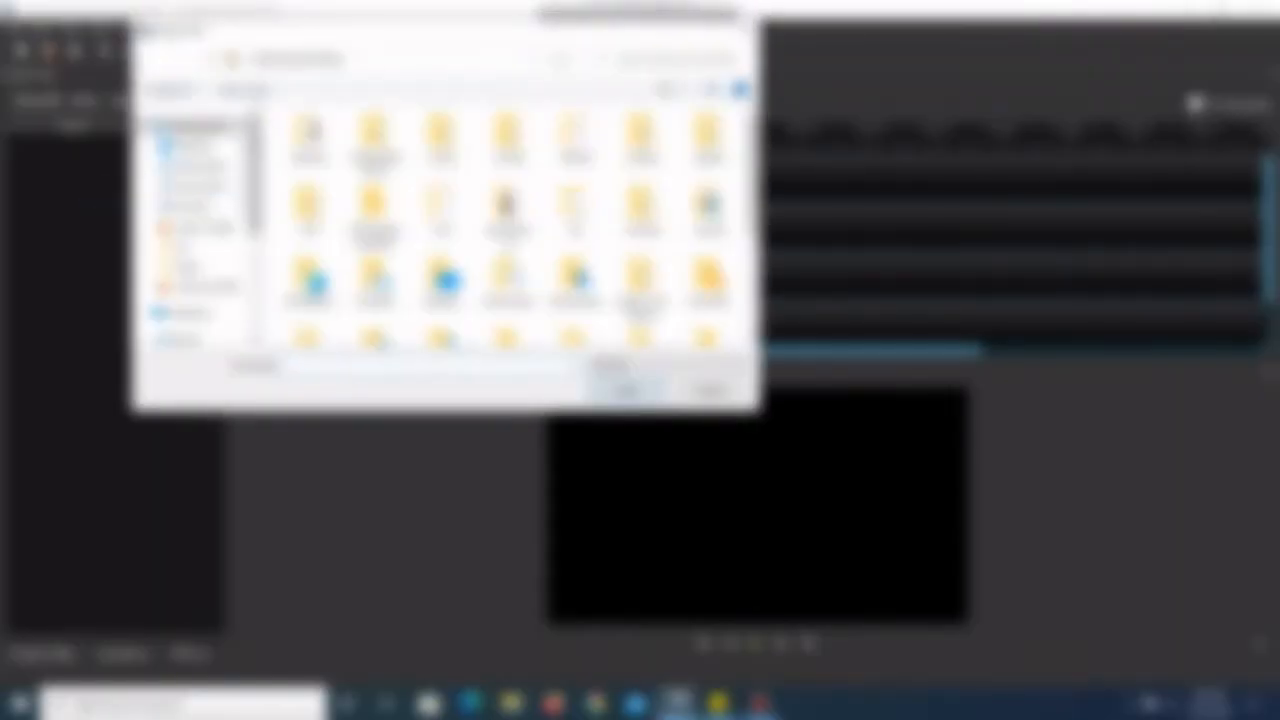
{"action": "left_click", "coordinate": [197, 146]}
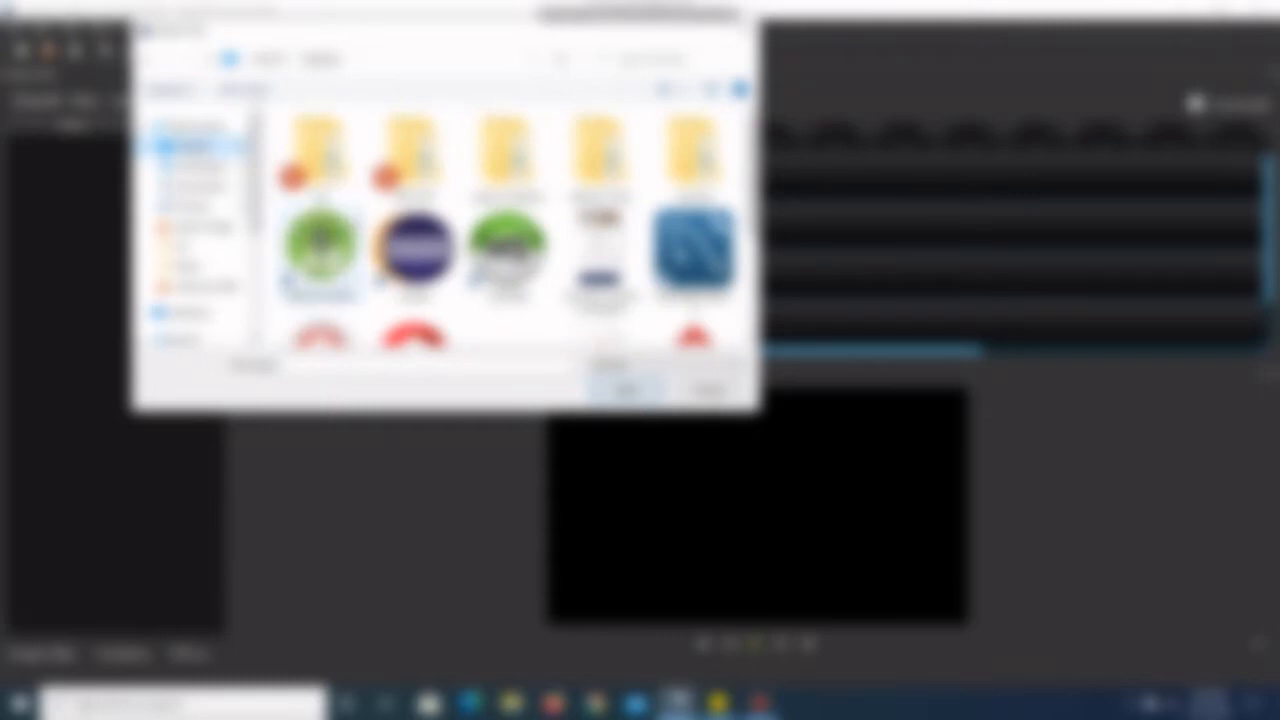
{"action": "scroll", "coordinate": [510, 230], "scroll_direction": "down", "scroll_amount": 5}
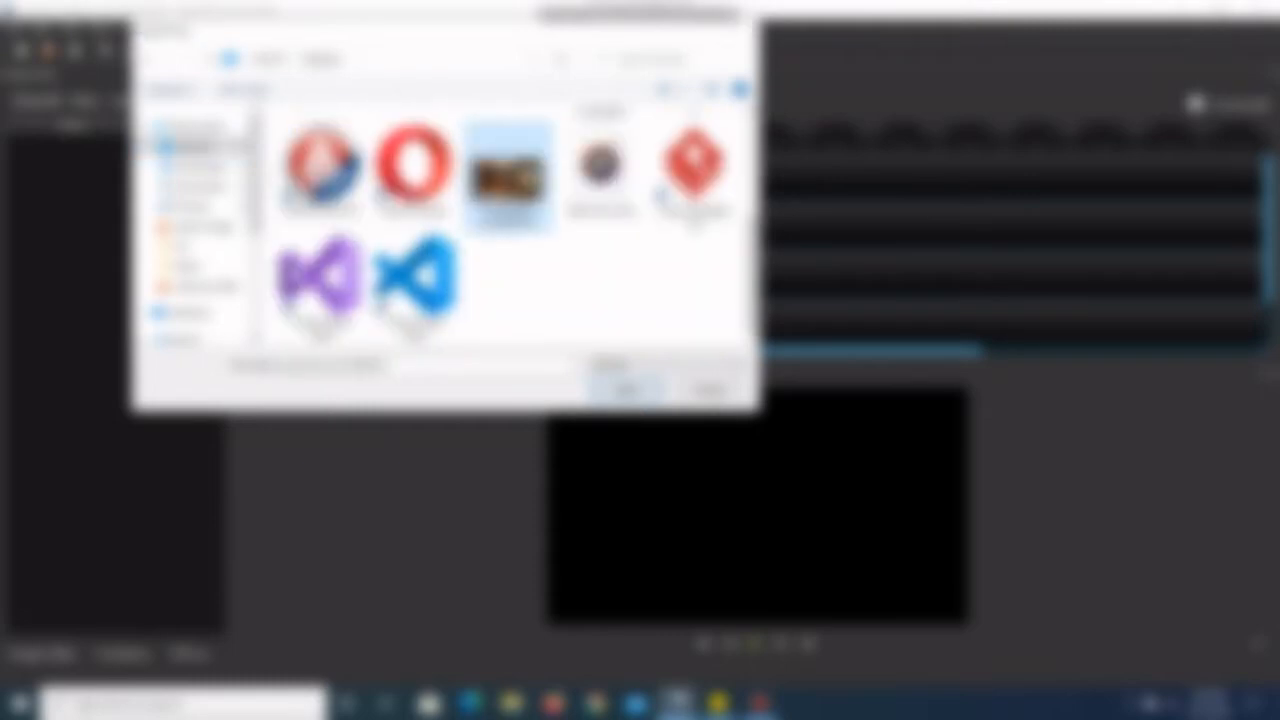
{"action": "double_click", "coordinate": [507, 175]}
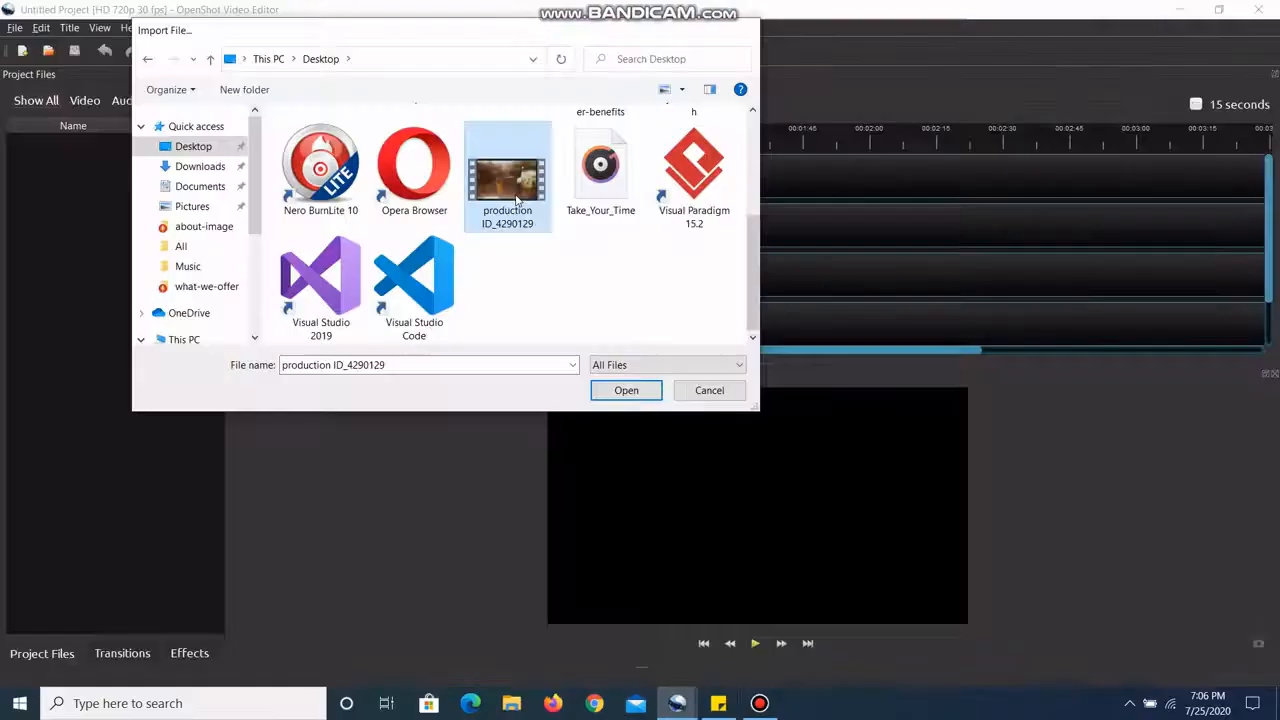
{"action": "left_click", "coordinate": [620, 390]}
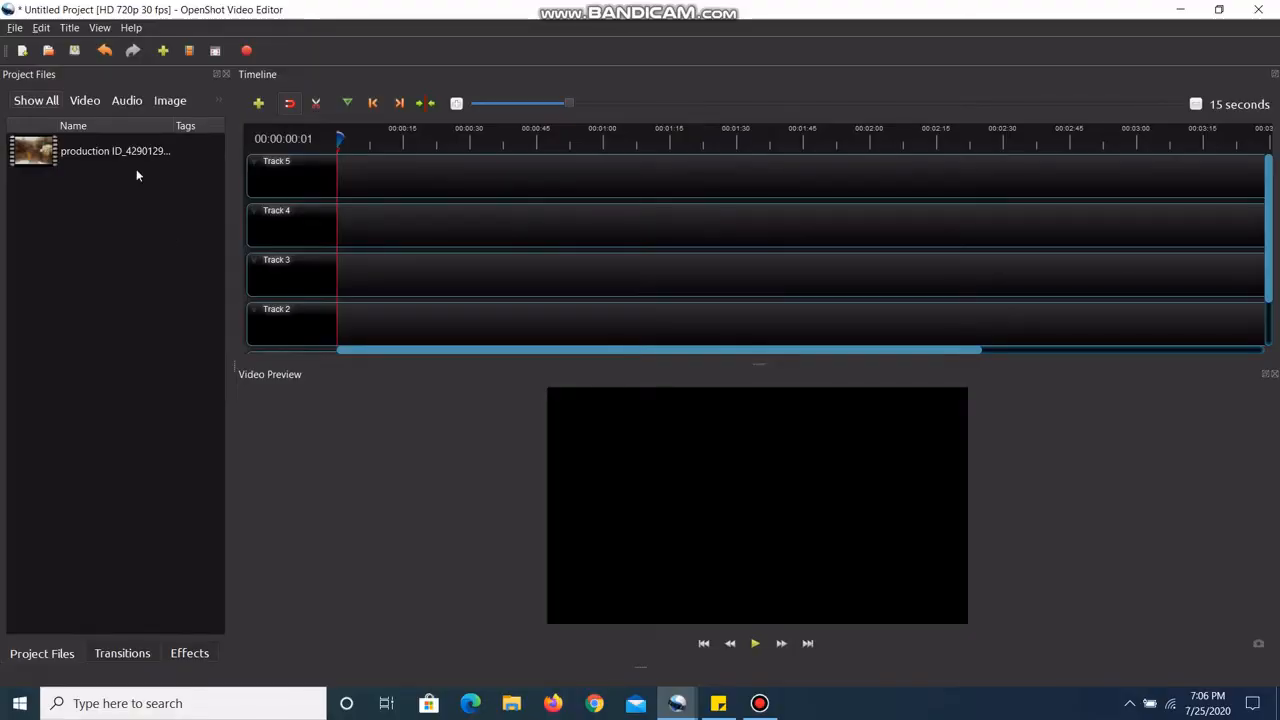
Step: Import the audio file Take_Your_Time.mp3 from the Desktop folder into the project files
{"action": "right_click", "coordinate": [79, 237]}
{"action": "left_click", "coordinate": [150, 246]}
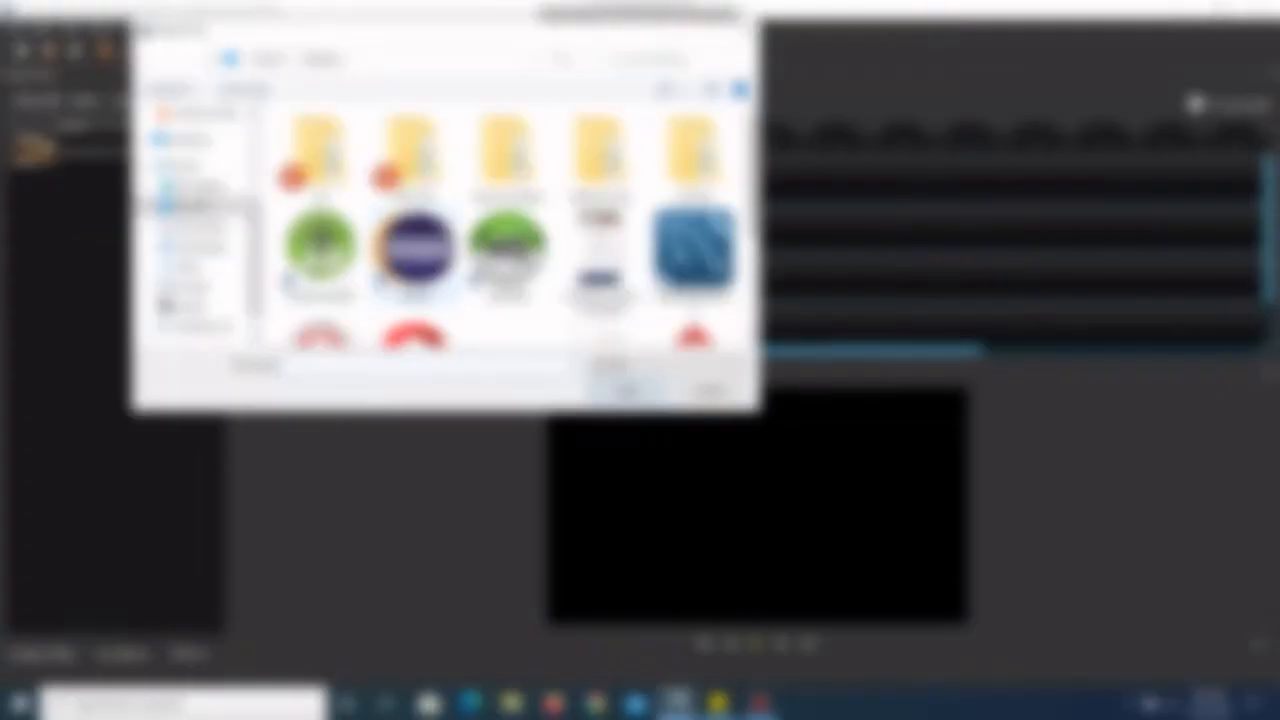
{"action": "scroll", "coordinate": [430, 262], "scroll_direction": "down", "scroll_amount": 5}
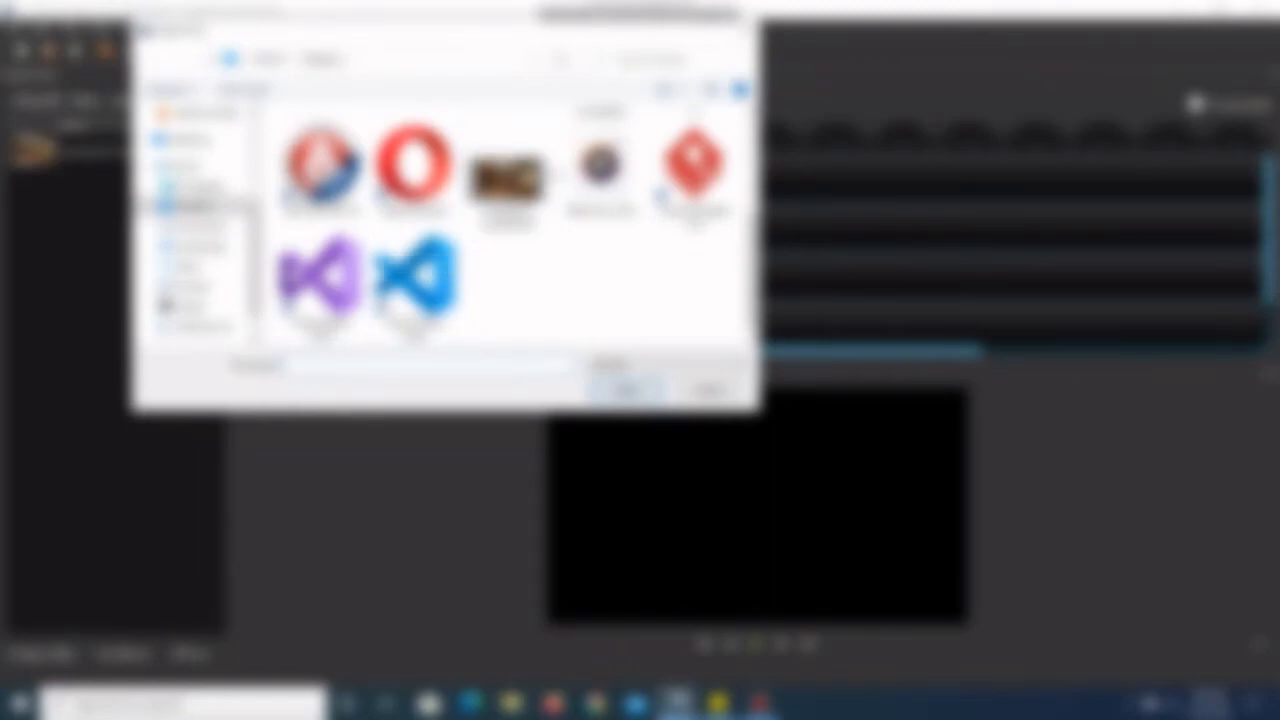
{"action": "double_click", "coordinate": [600, 174]}
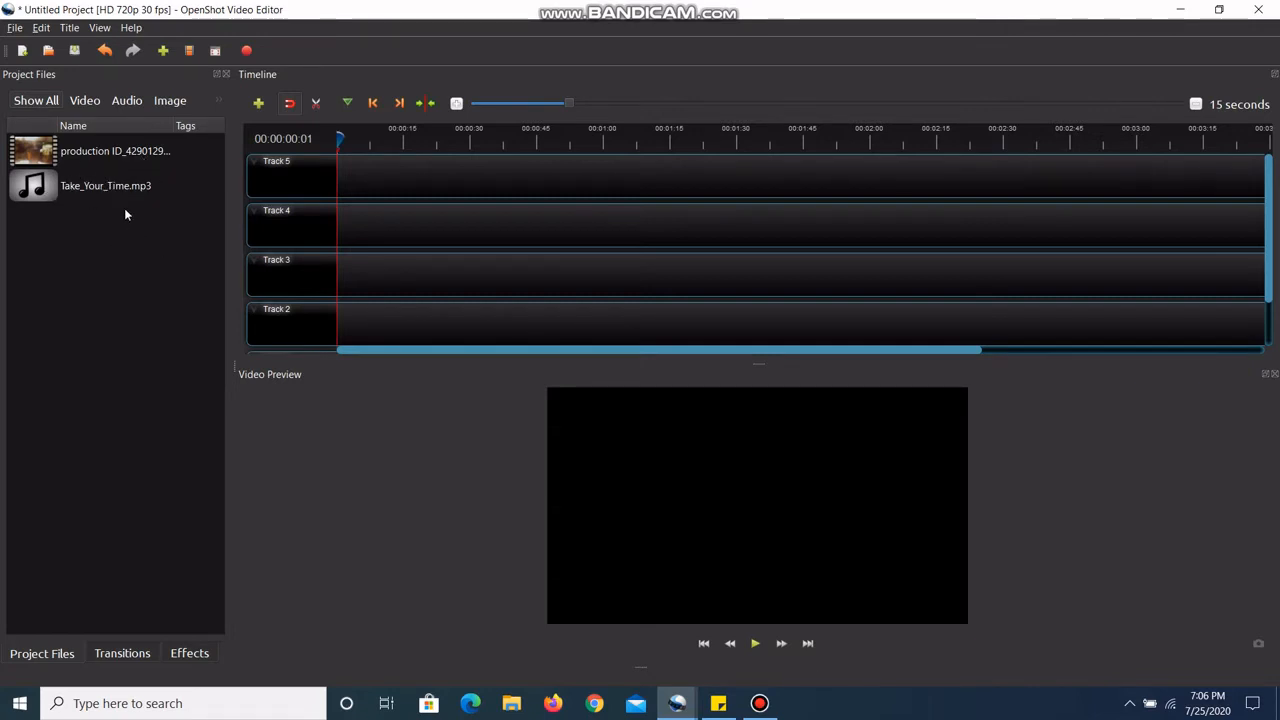
Step: Add the production ID_4290129 video to the timeline and position it at the very start of Track 2
{"action": "left_click", "coordinate": [78, 156]}
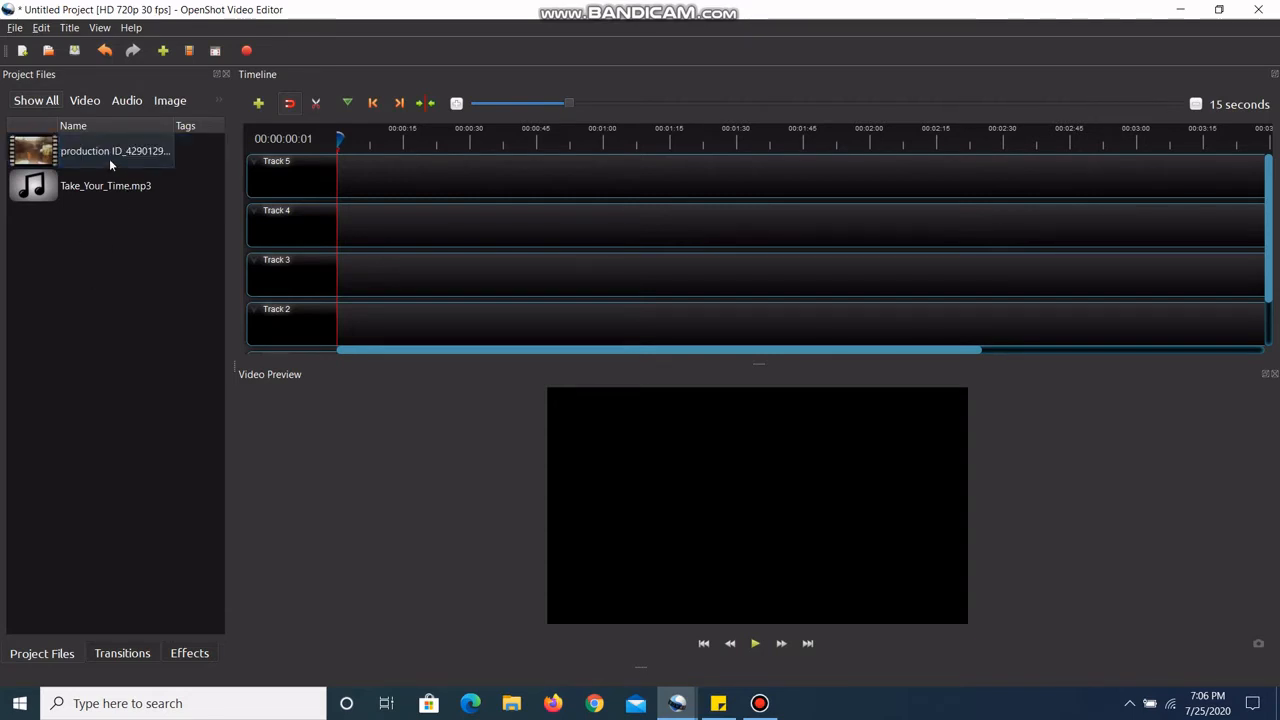
{"action": "left_click_drag", "start_coordinate": [106, 158], "coordinate": [356, 275]}
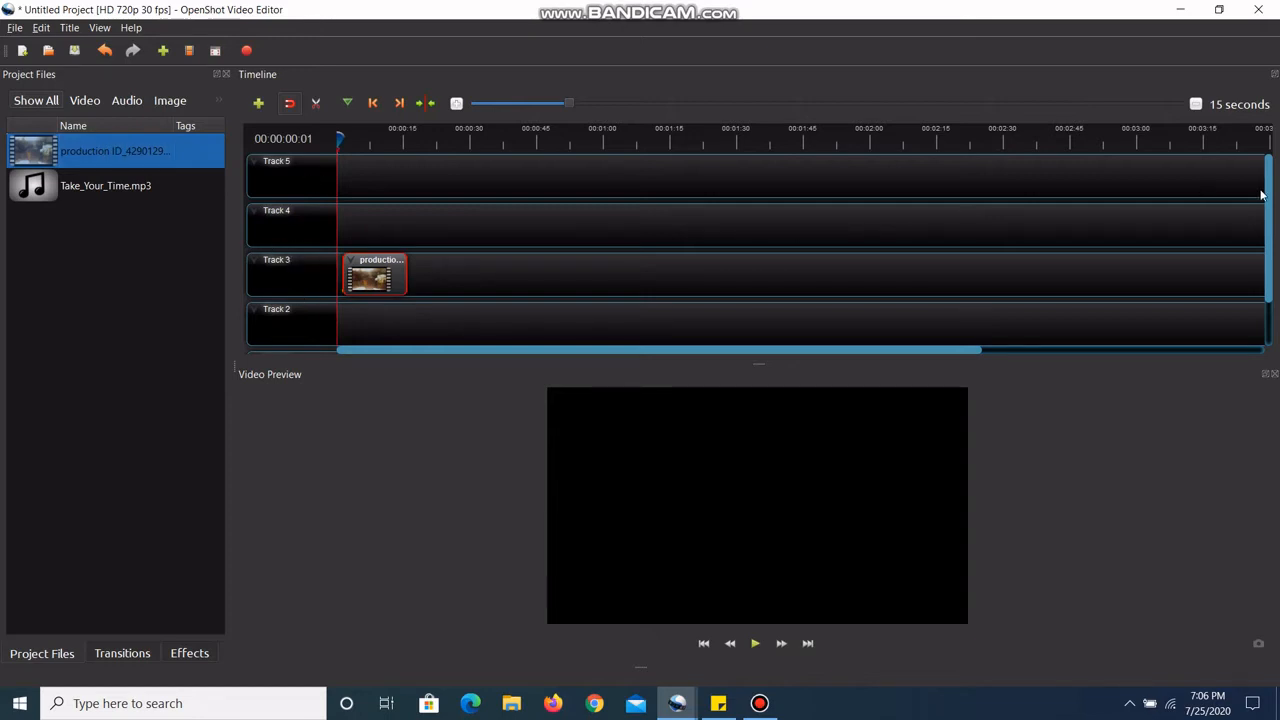
{"action": "scroll", "coordinate": [1266, 197], "scroll_direction": "down", "scroll_amount": 2}
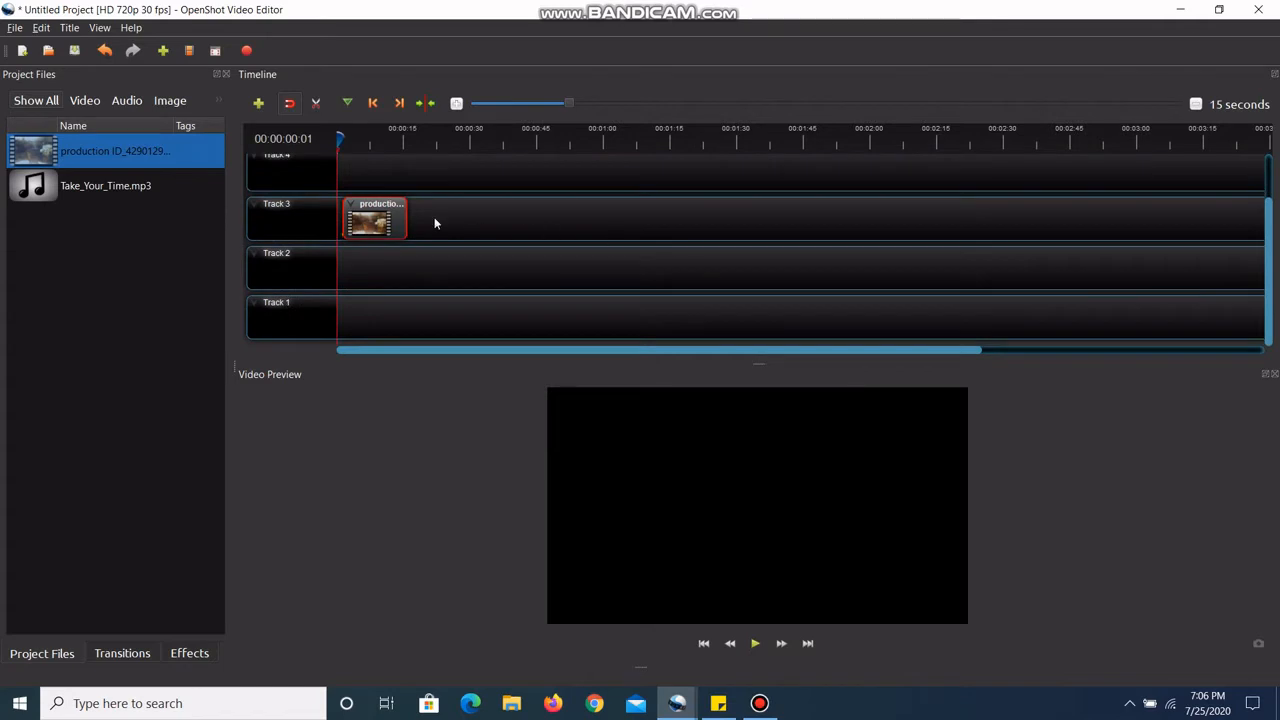
{"action": "left_click_drag", "start_coordinate": [397, 230], "coordinate": [391, 277]}
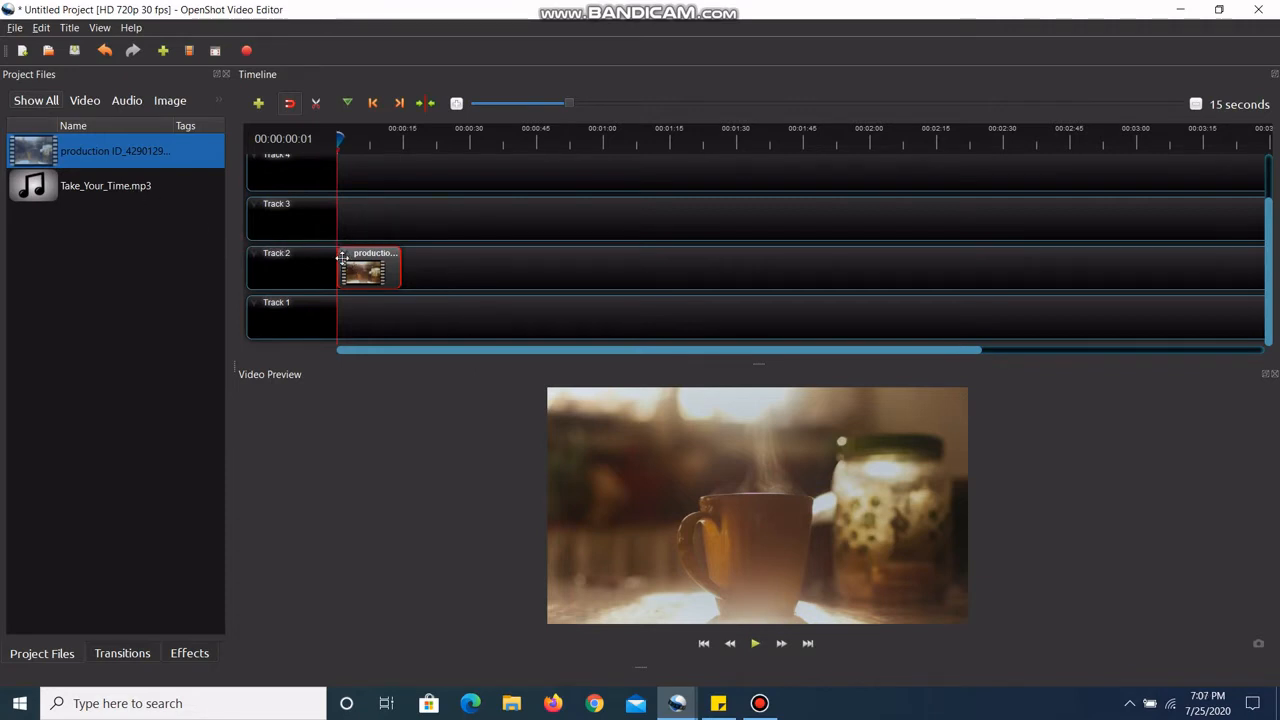
Step: Place Take_Your_Time.mp3 at the start of Track 1 and play the timeline until just past the end of the video clip
{"action": "left_click", "coordinate": [140, 187]}
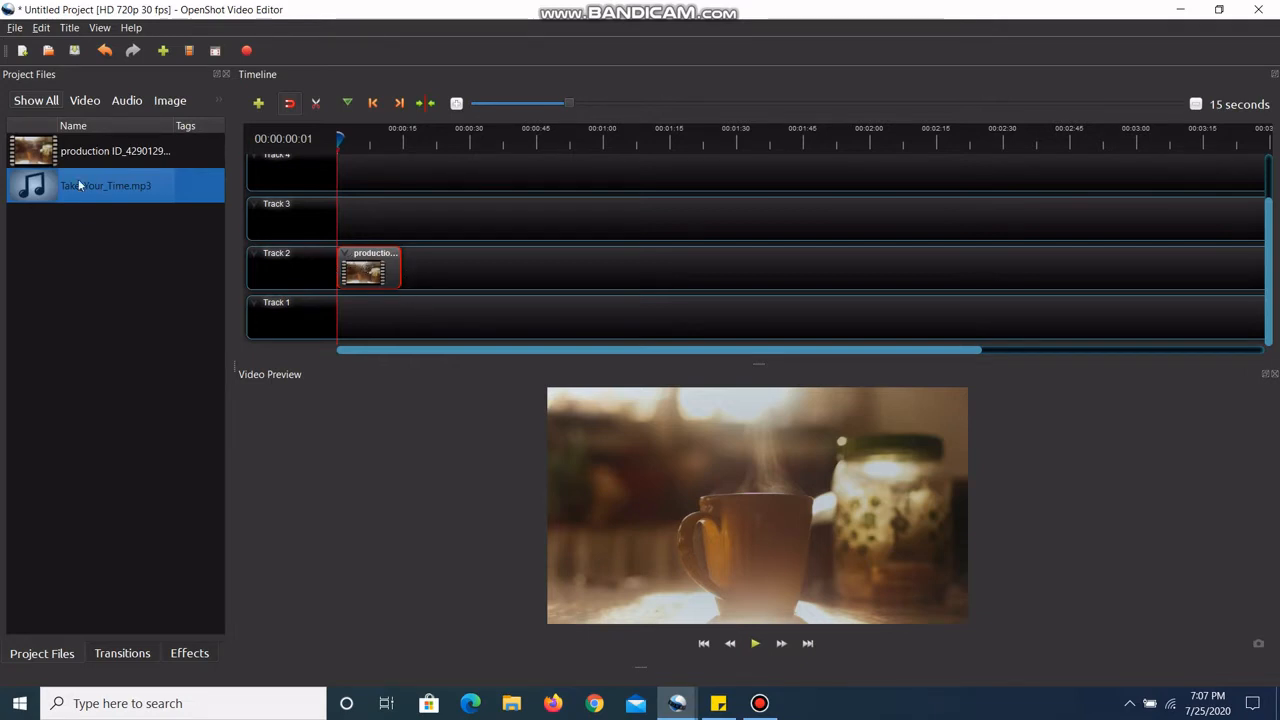
{"action": "left_click_drag", "start_coordinate": [68, 185], "coordinate": [337, 311]}
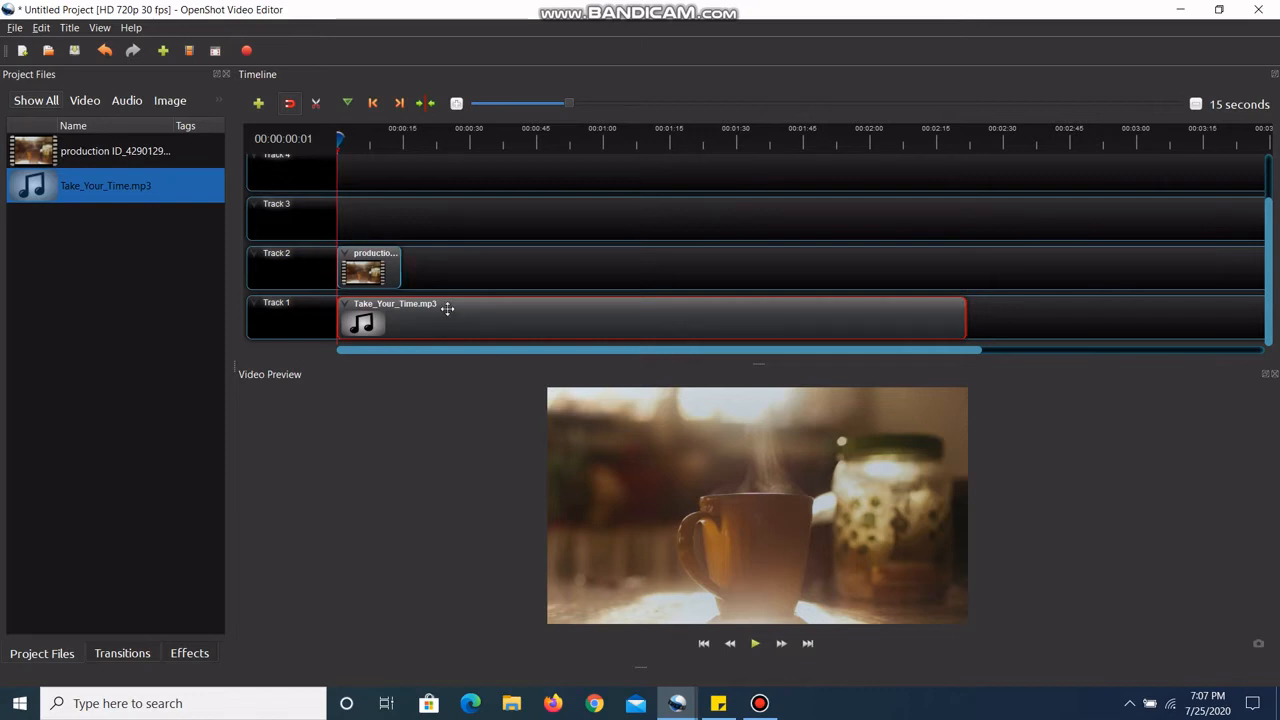
{"action": "left_click", "coordinate": [756, 644]}
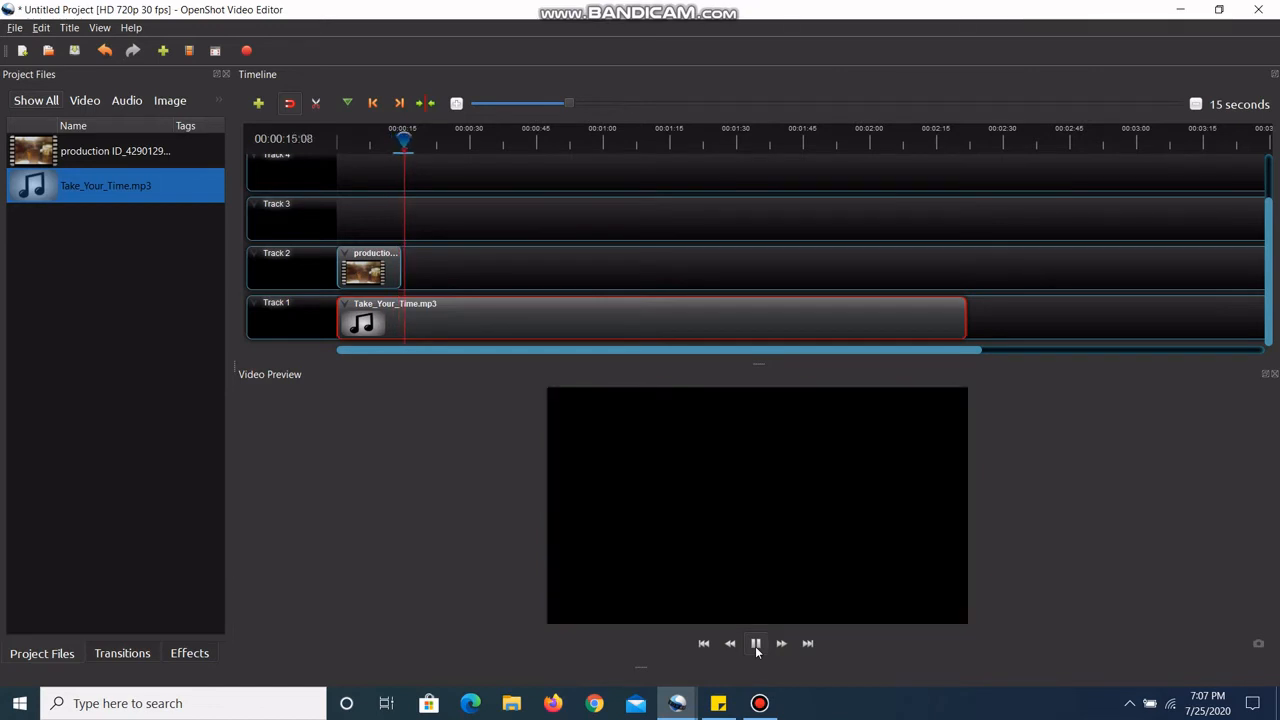
{"action": "left_click", "coordinate": [756, 649]}
Step: Slice the Take_Your_Time.mp3 clip with the playhead at 00:00:14:22, at the end of the video clip, keeping only the left side
{"action": "left_click_drag", "start_coordinate": [403, 140], "coordinate": [401, 140]}
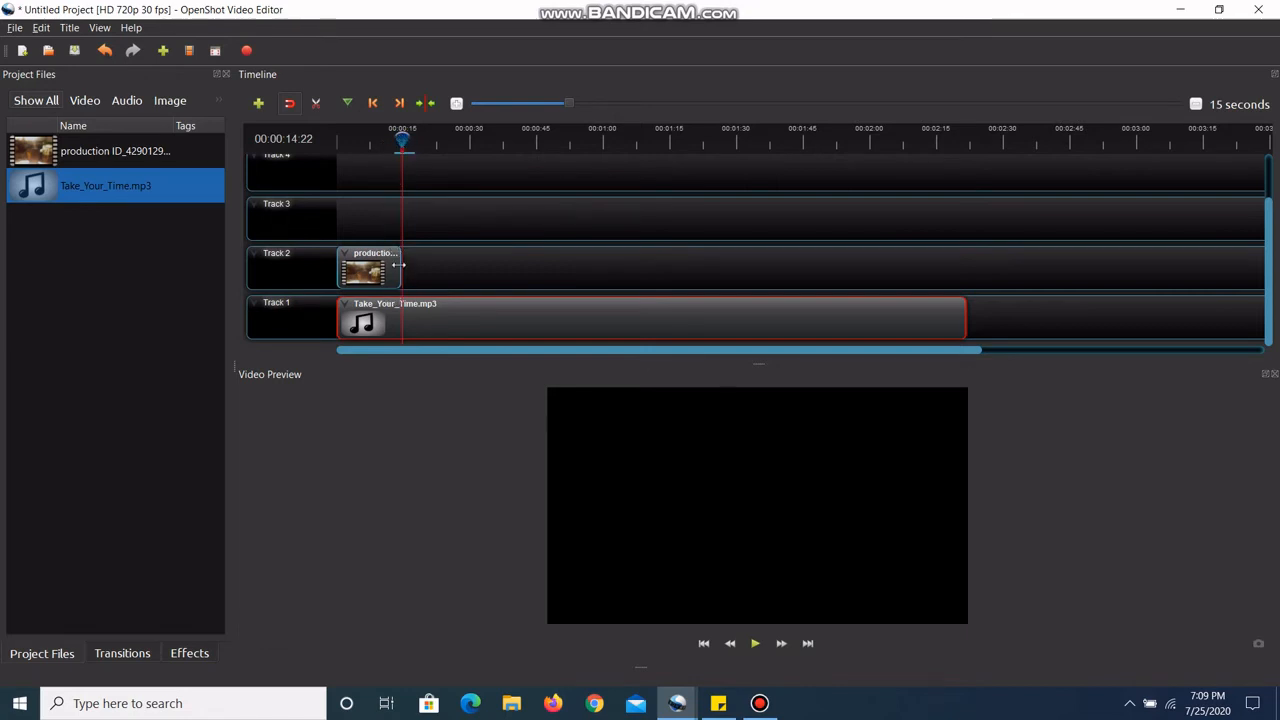
{"action": "right_click", "coordinate": [401, 315]}
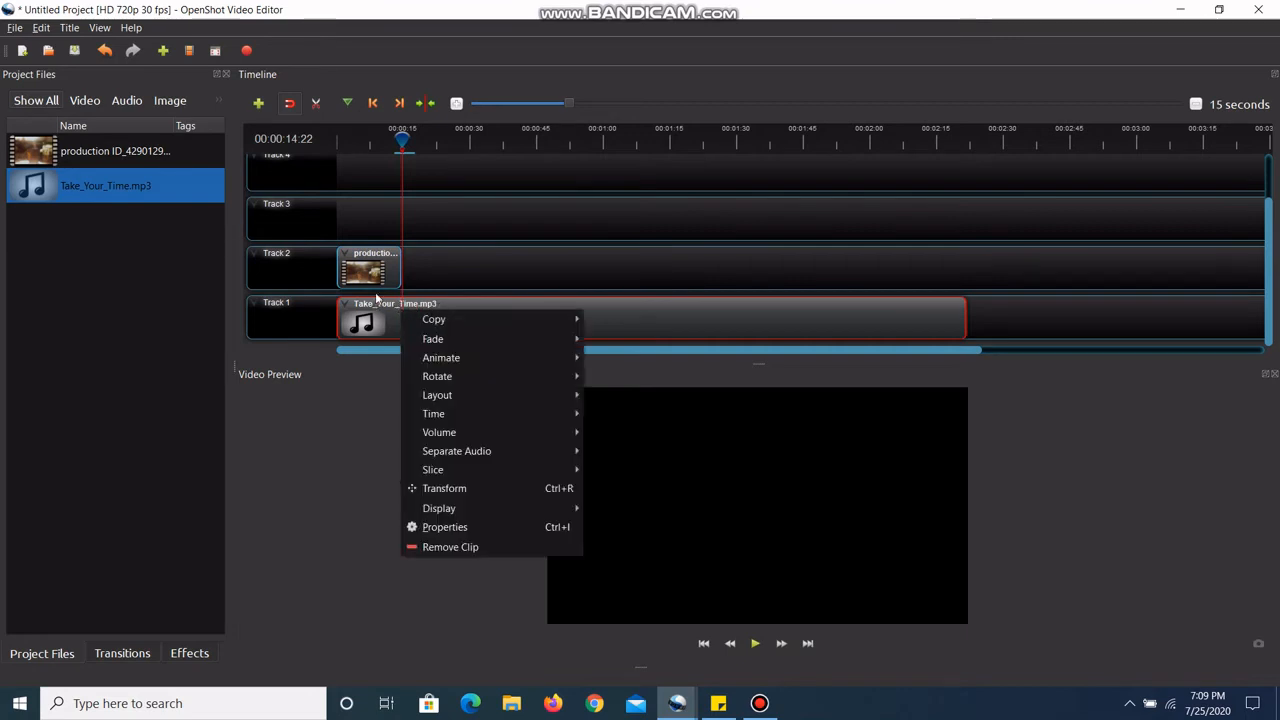
{"action": "left_click", "coordinate": [452, 242]}
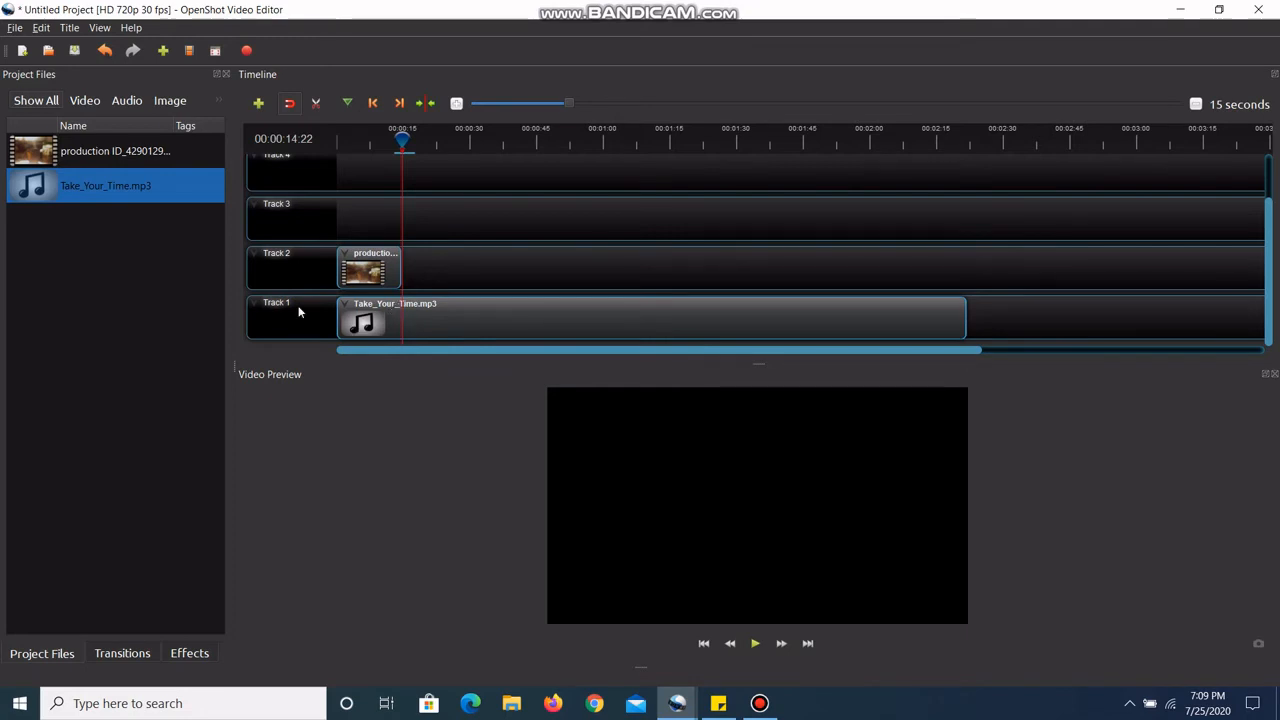
{"action": "right_click", "coordinate": [403, 313]}
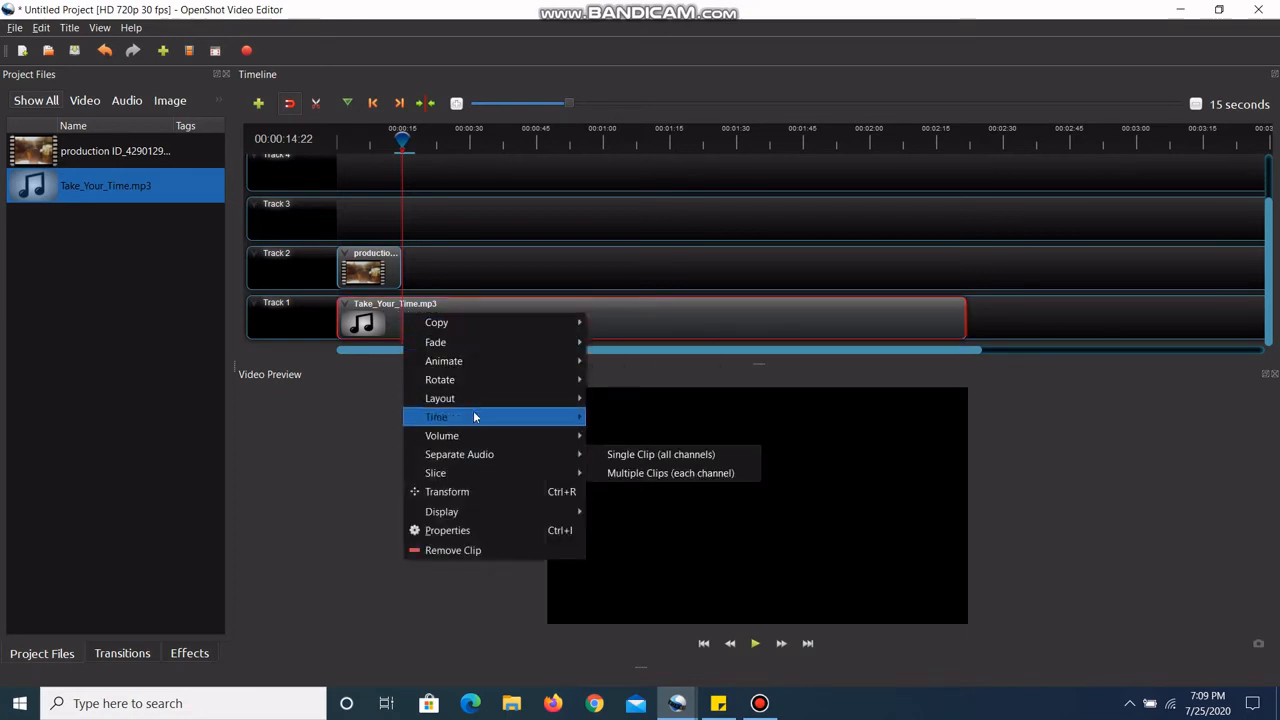
{"action": "mouse_move", "coordinate": [571, 329]}
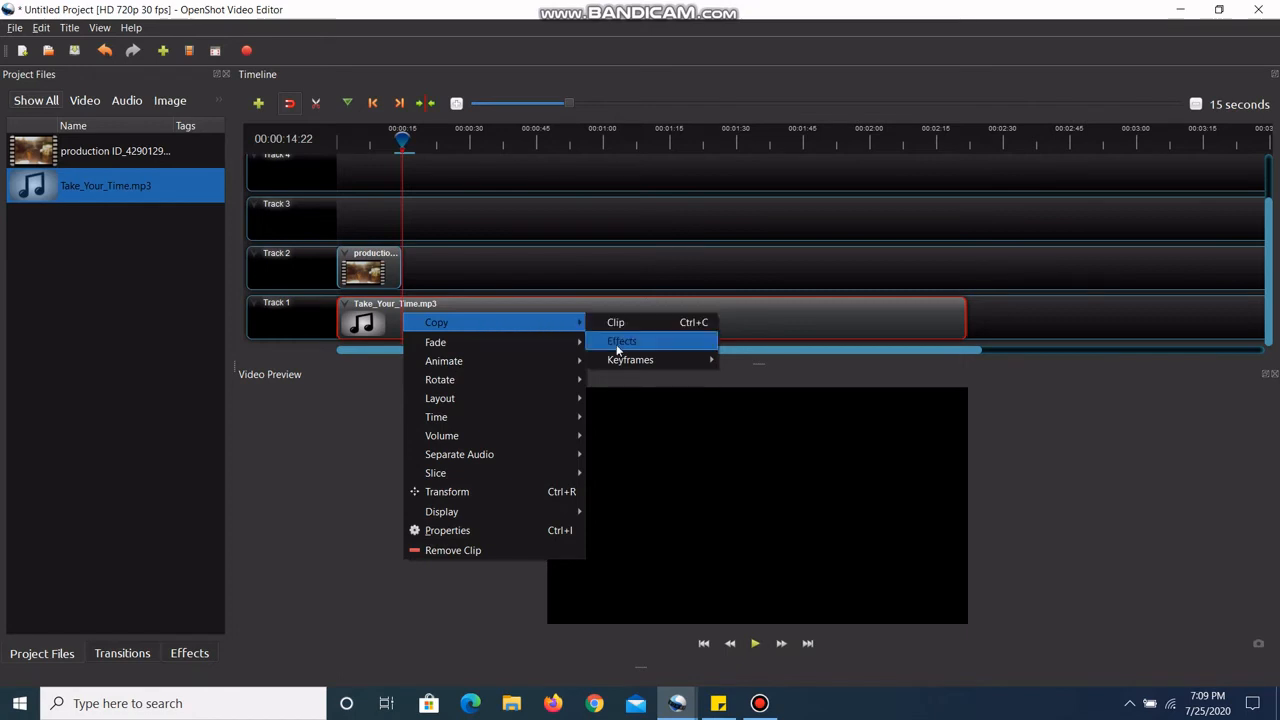
{"action": "mouse_move", "coordinate": [580, 350]}
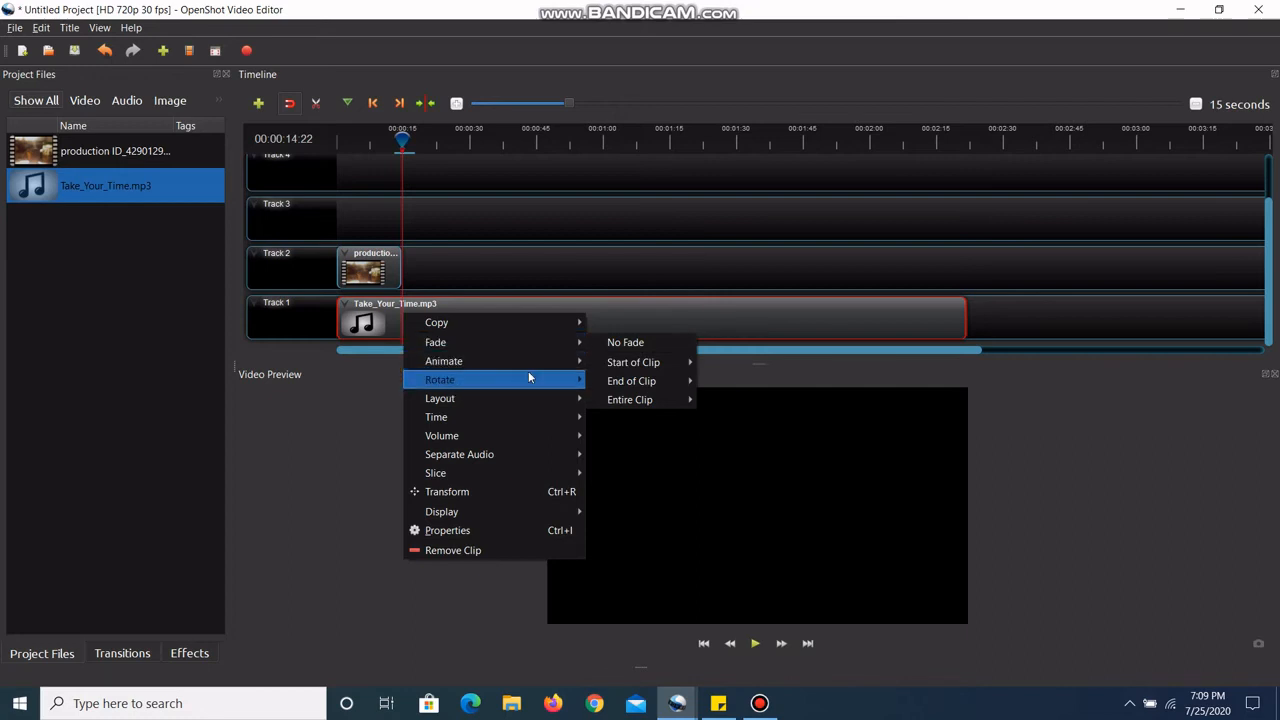
{"action": "mouse_move", "coordinate": [530, 363]}
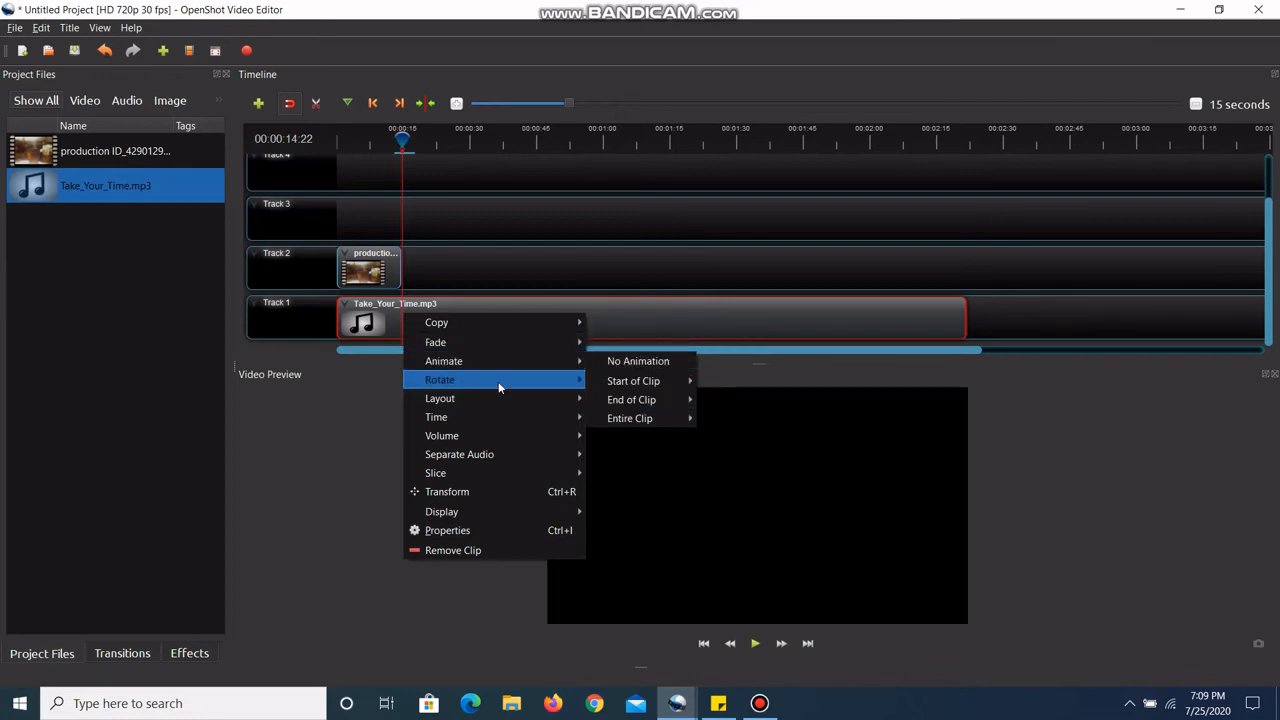
{"action": "mouse_move", "coordinate": [499, 380]}
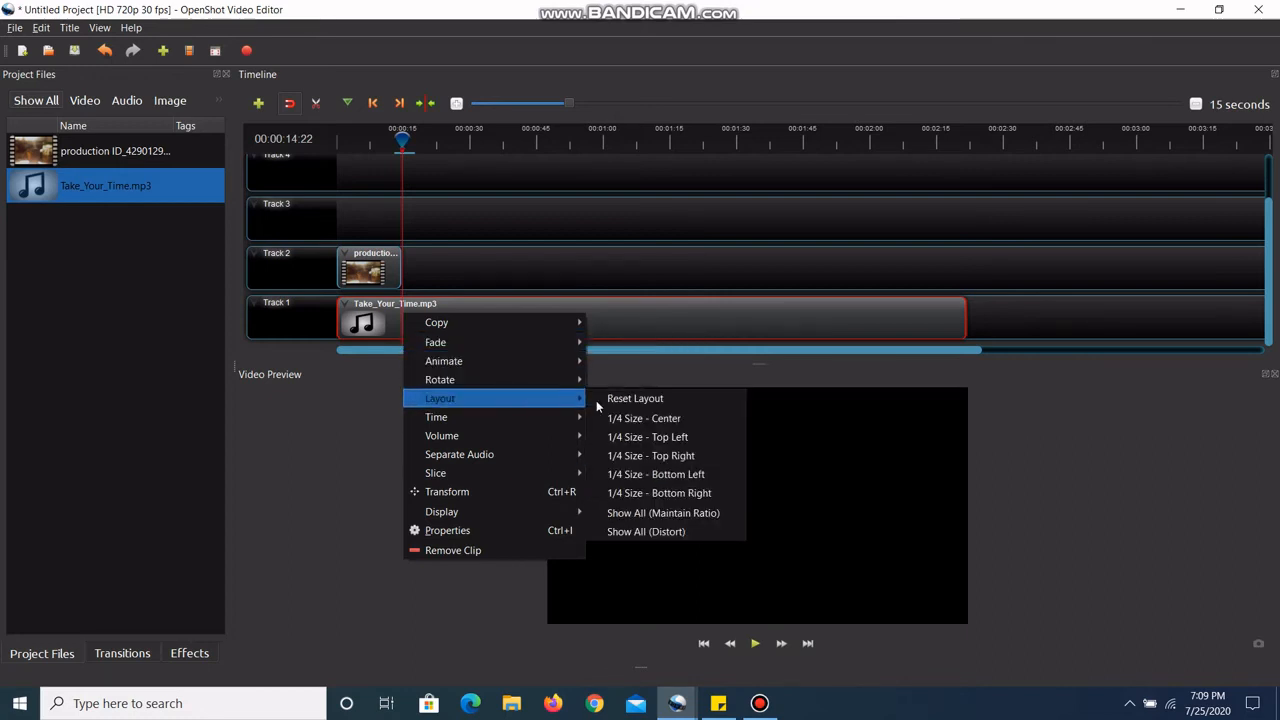
{"action": "mouse_move", "coordinate": [500, 438]}
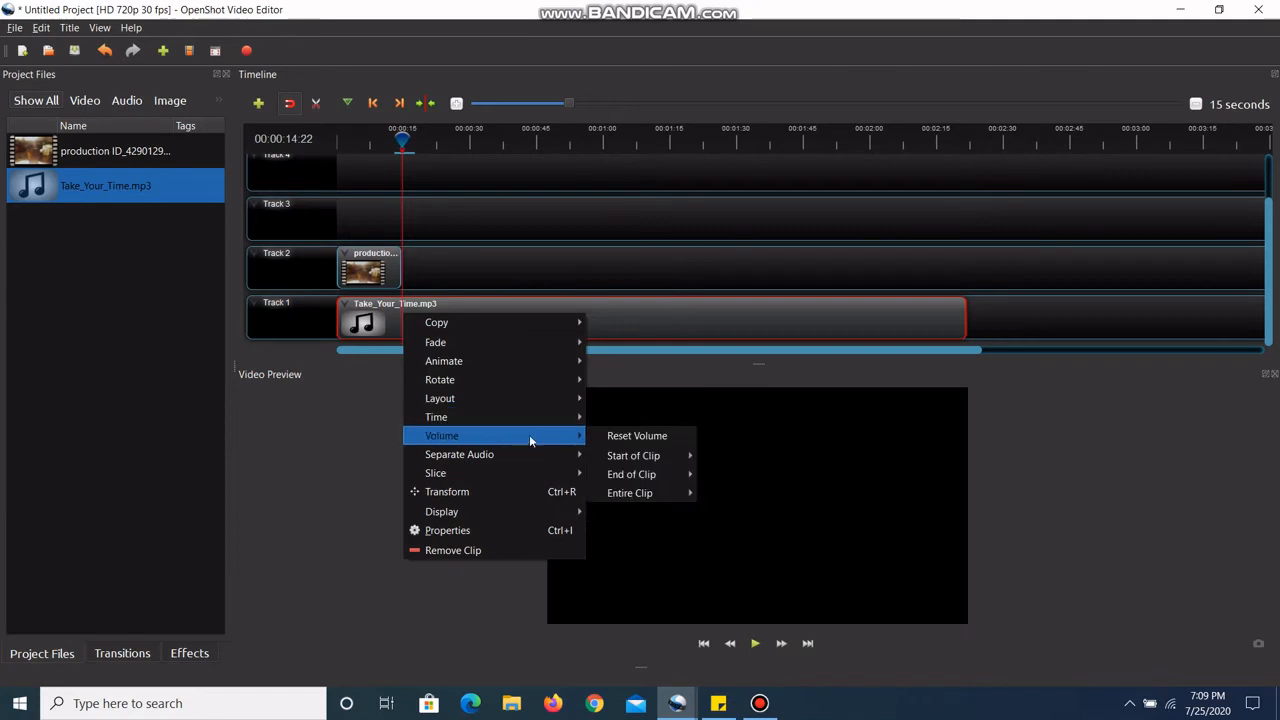
{"action": "mouse_move", "coordinate": [640, 474]}
{"action": "mouse_move", "coordinate": [520, 470]}
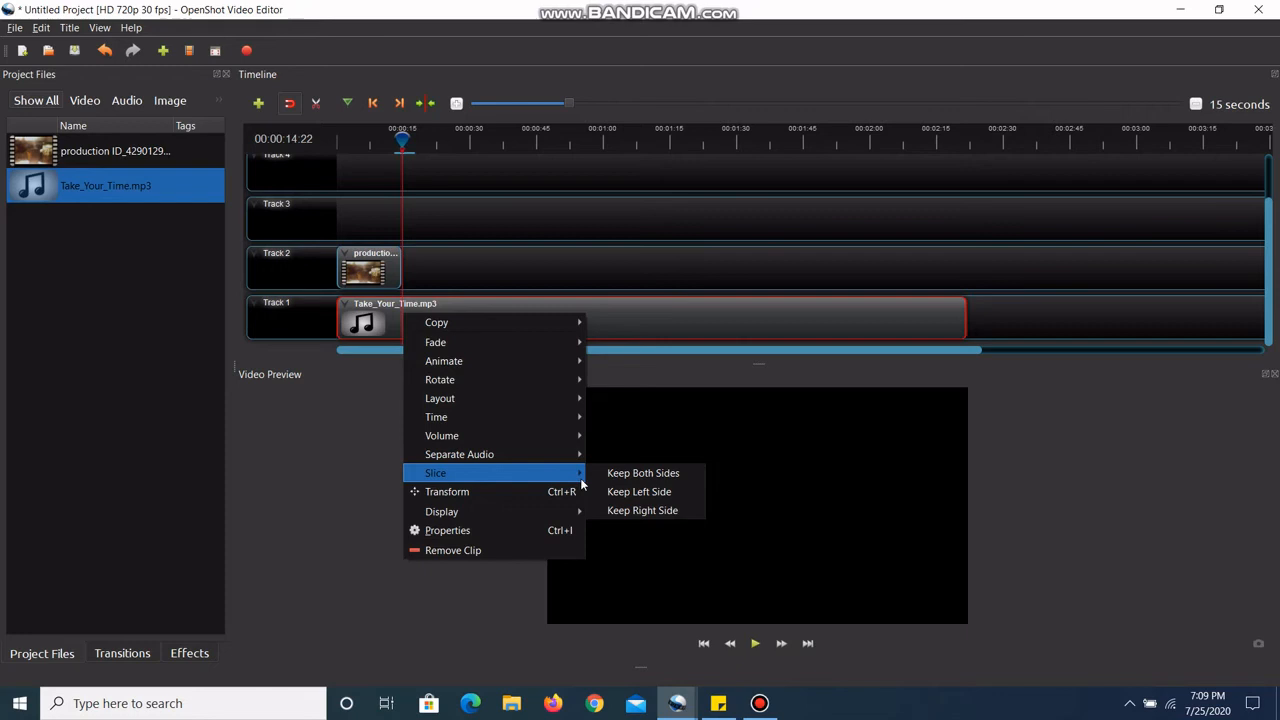
{"action": "left_click", "coordinate": [644, 491]}
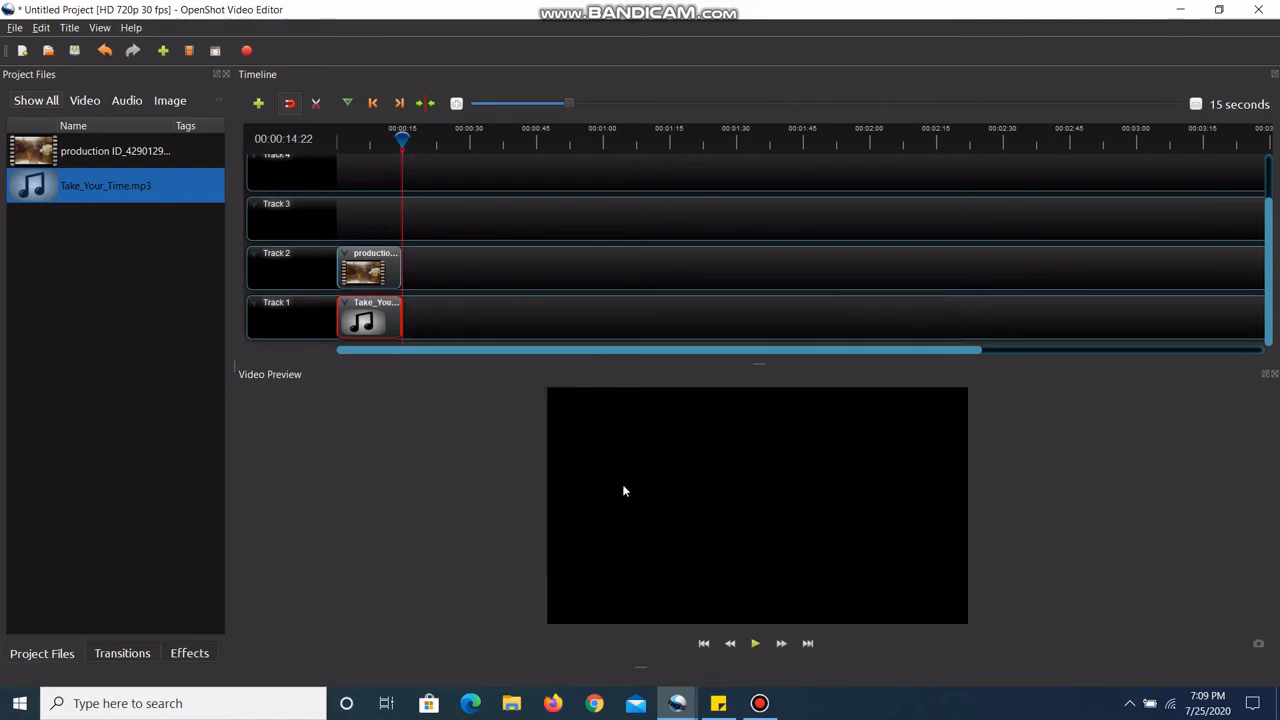
{"action": "left_click", "coordinate": [490, 333]}
{"action": "left_click", "coordinate": [760, 703]}
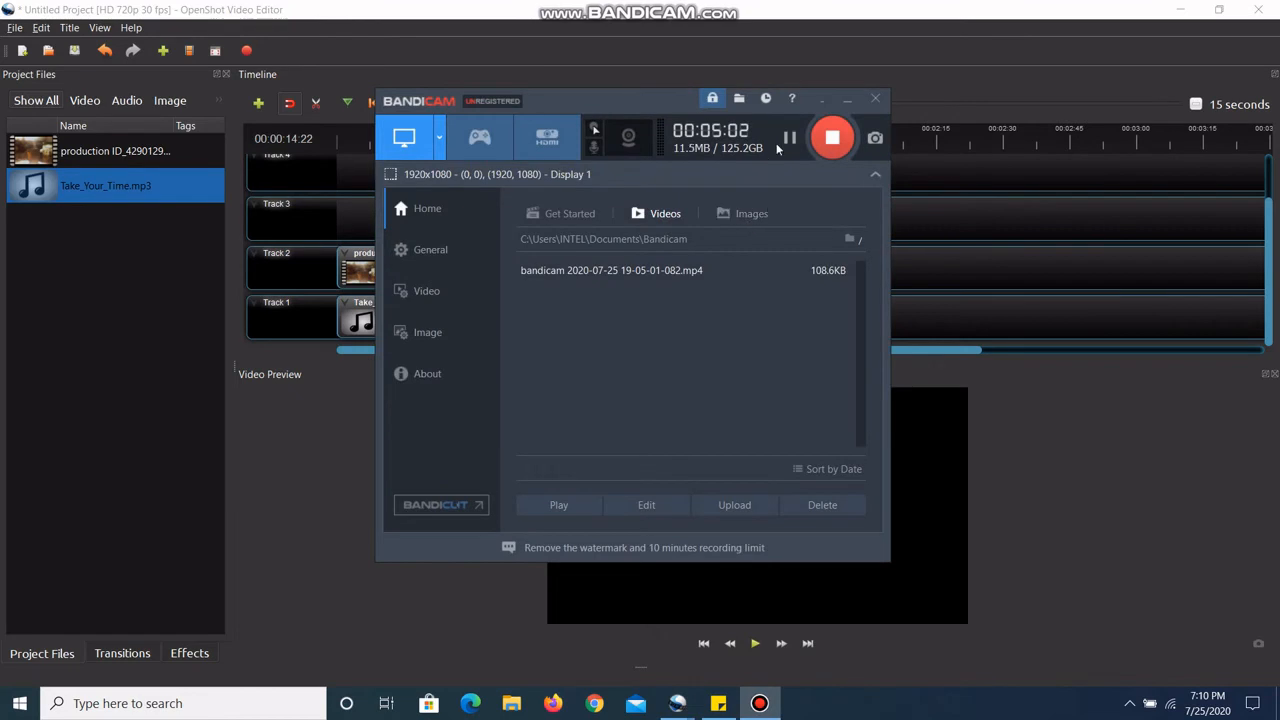
{"action": "left_click", "coordinate": [846, 100]}
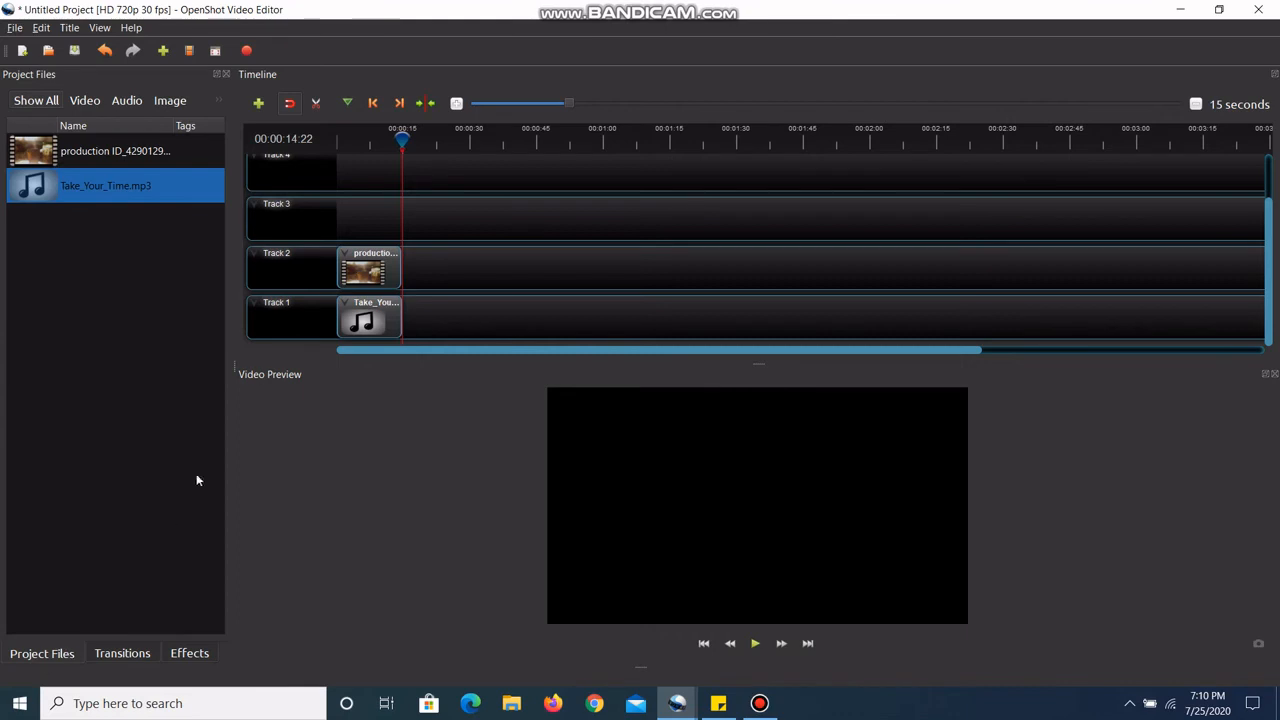
Step: Slice the video clip on Track 2 at 00:00:06:24, keeping both sides
{"action": "left_click_drag", "start_coordinate": [400, 138], "coordinate": [347, 148]}
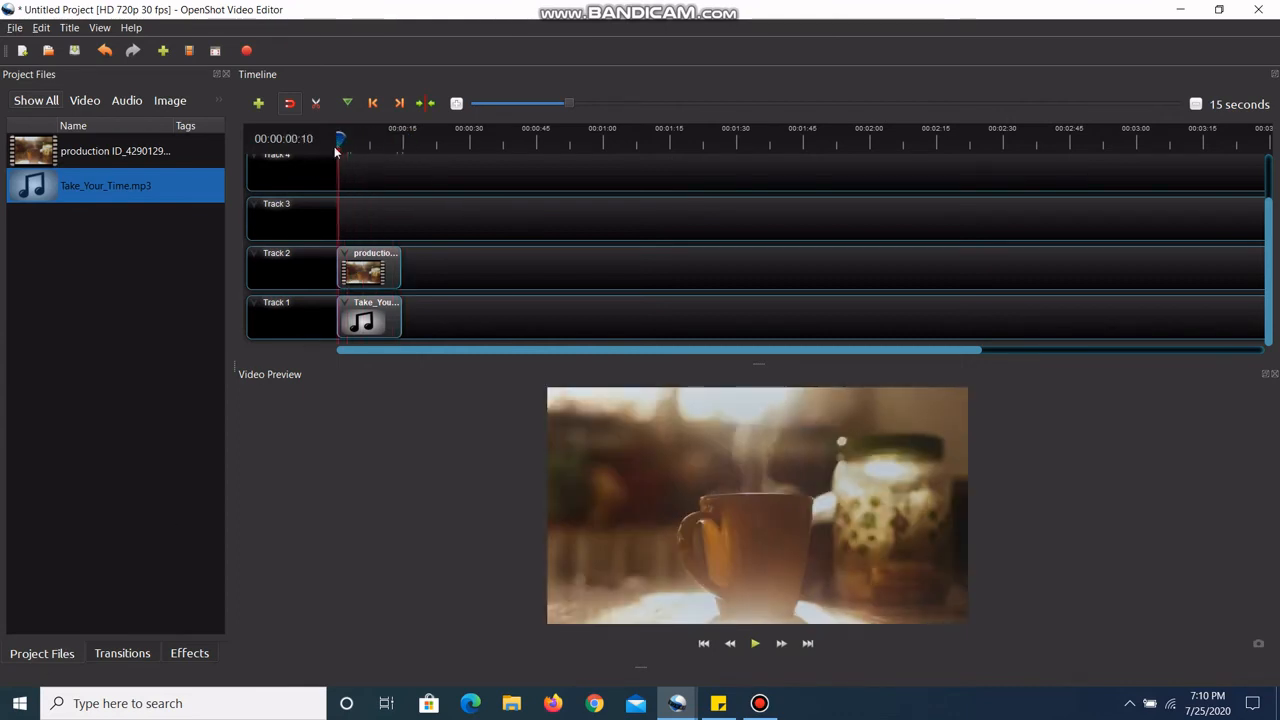
{"action": "left_click_drag", "start_coordinate": [350, 145], "coordinate": [366, 149]}
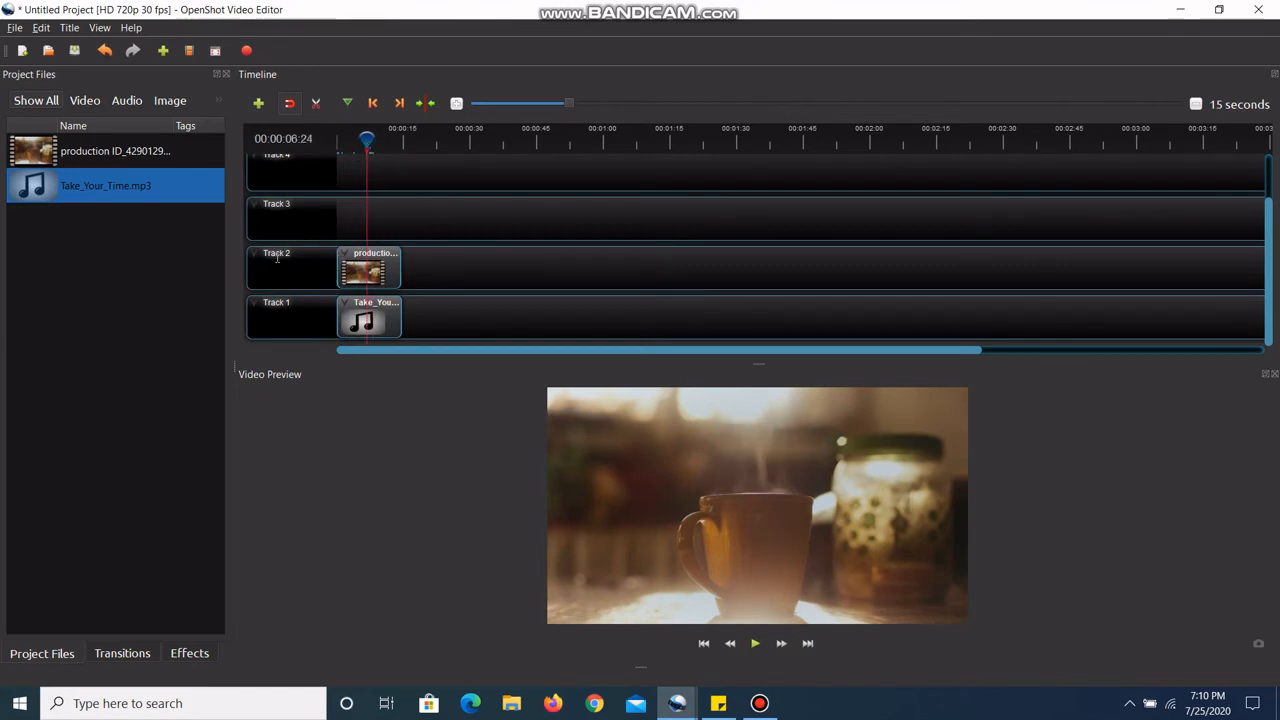
{"action": "right_click", "coordinate": [367, 270]}
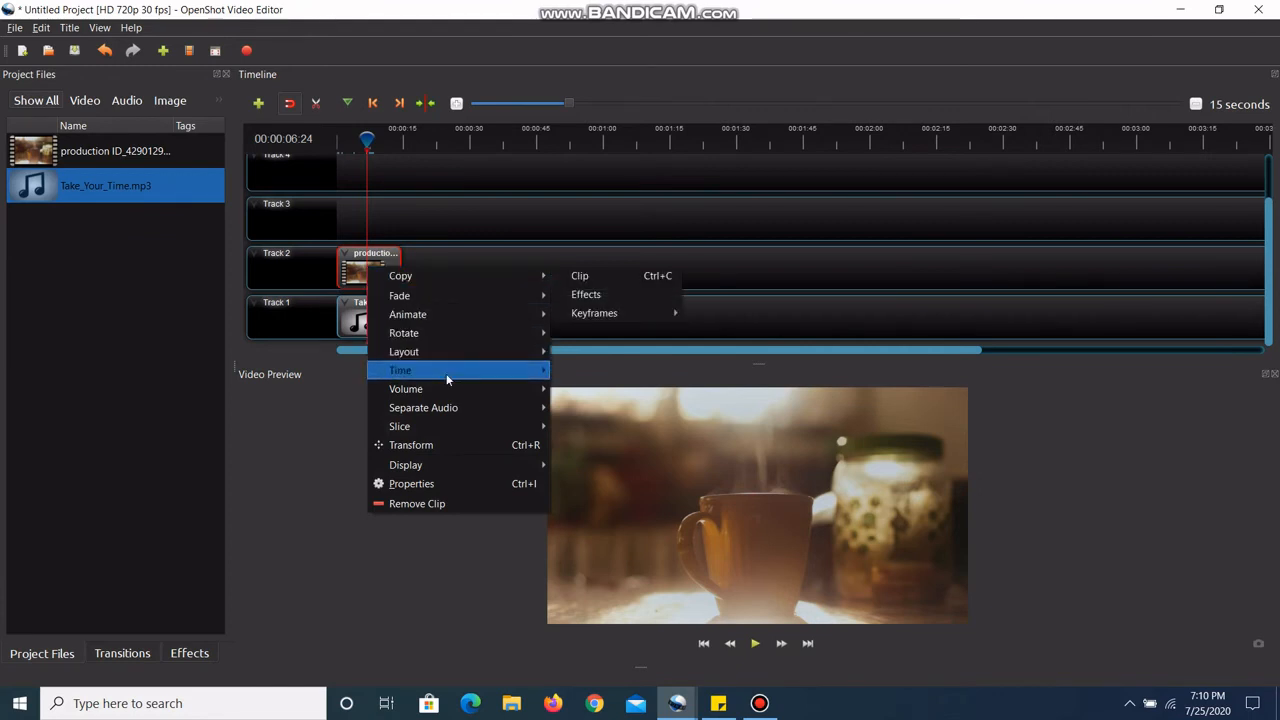
{"action": "mouse_move", "coordinate": [445, 374]}
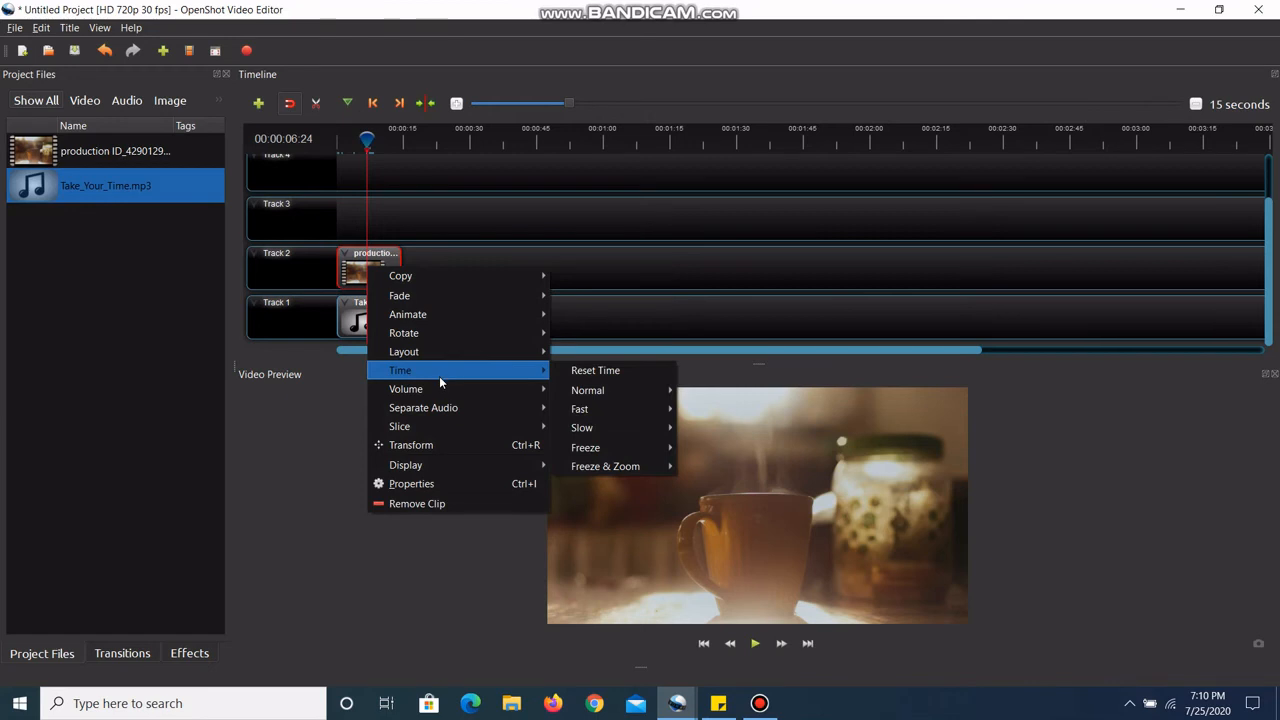
{"action": "mouse_move", "coordinate": [500, 427]}
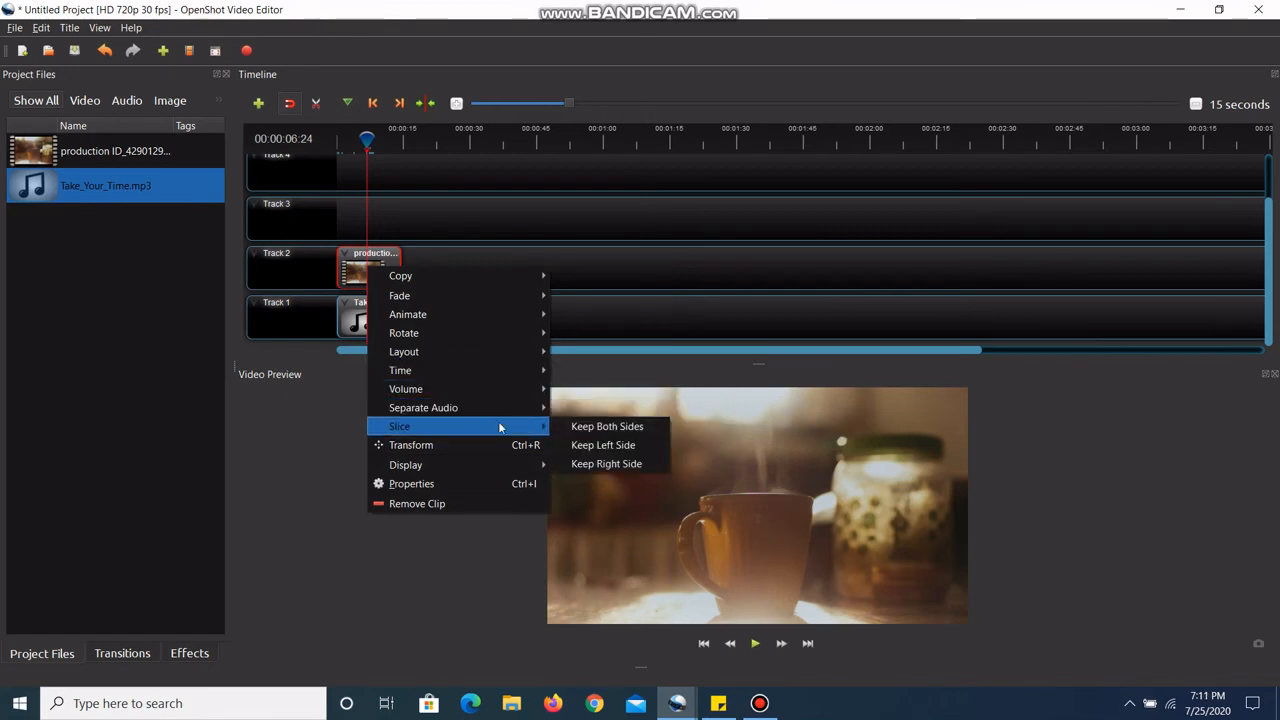
{"action": "left_click", "coordinate": [575, 427]}
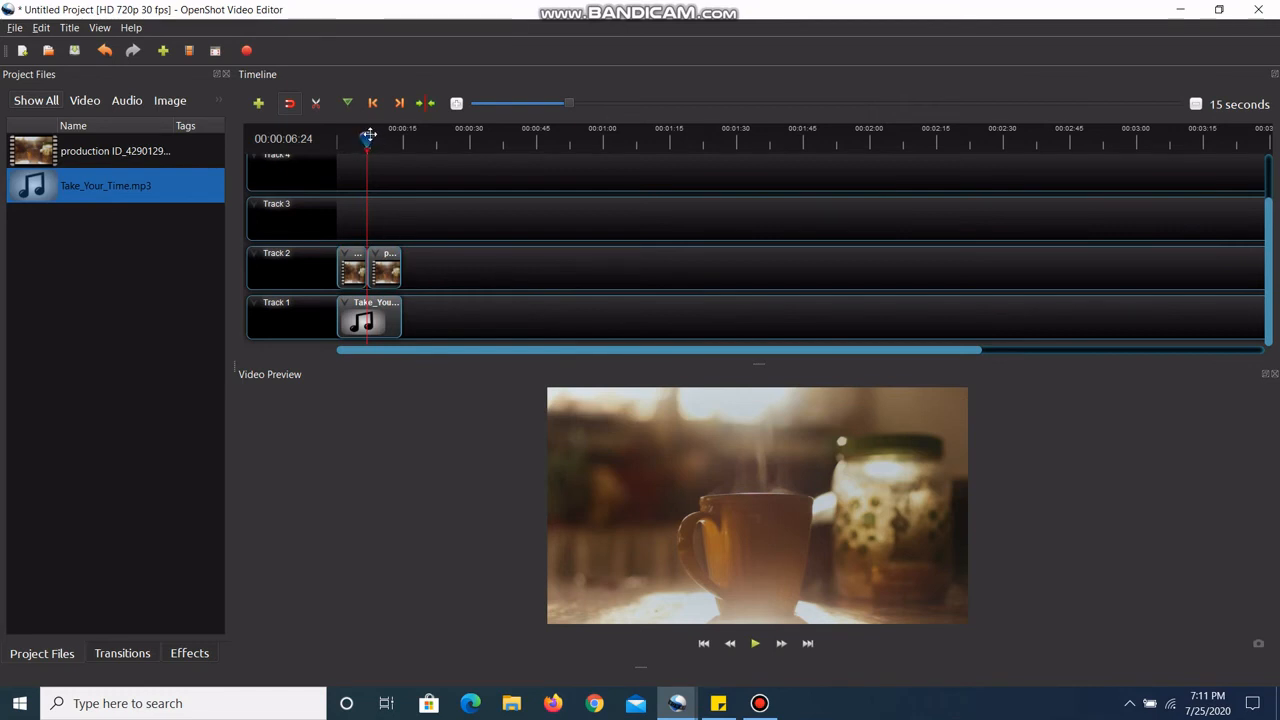
Step: Place a Fade transition over the second video clip on Track 2, covering the clip's full length
{"action": "left_click", "coordinate": [446, 136]}
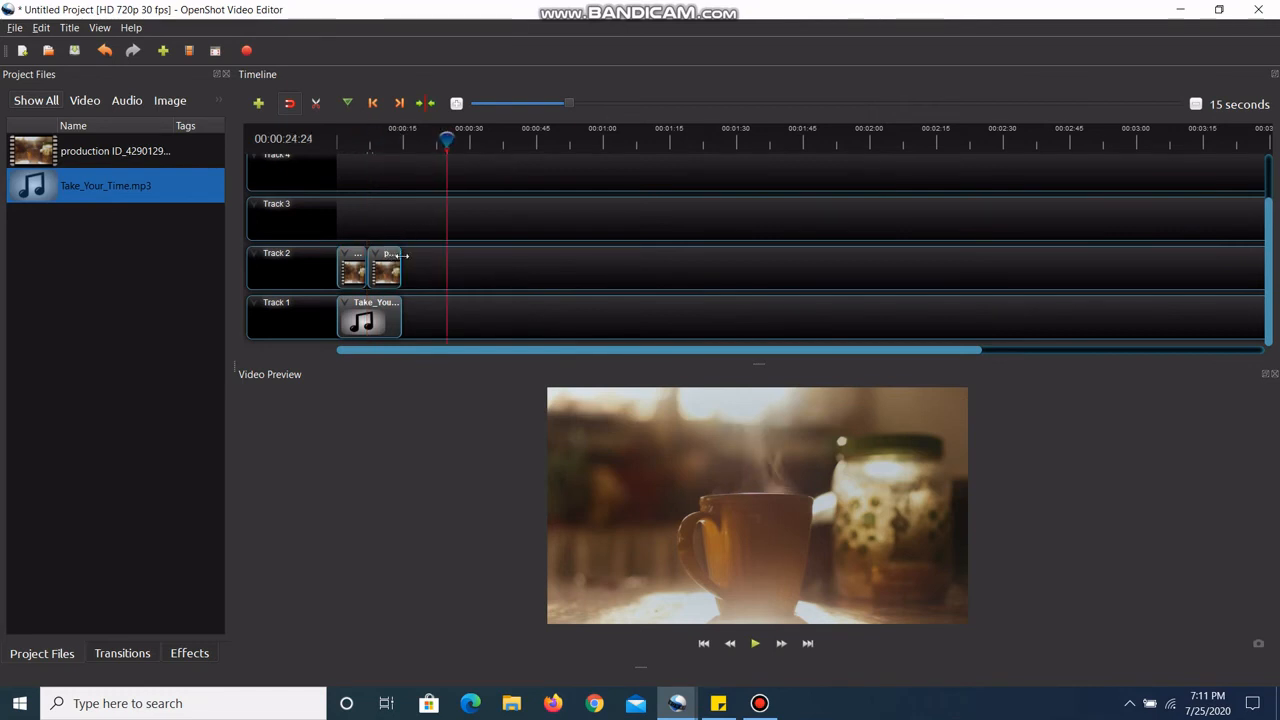
{"action": "left_click", "coordinate": [122, 653]}
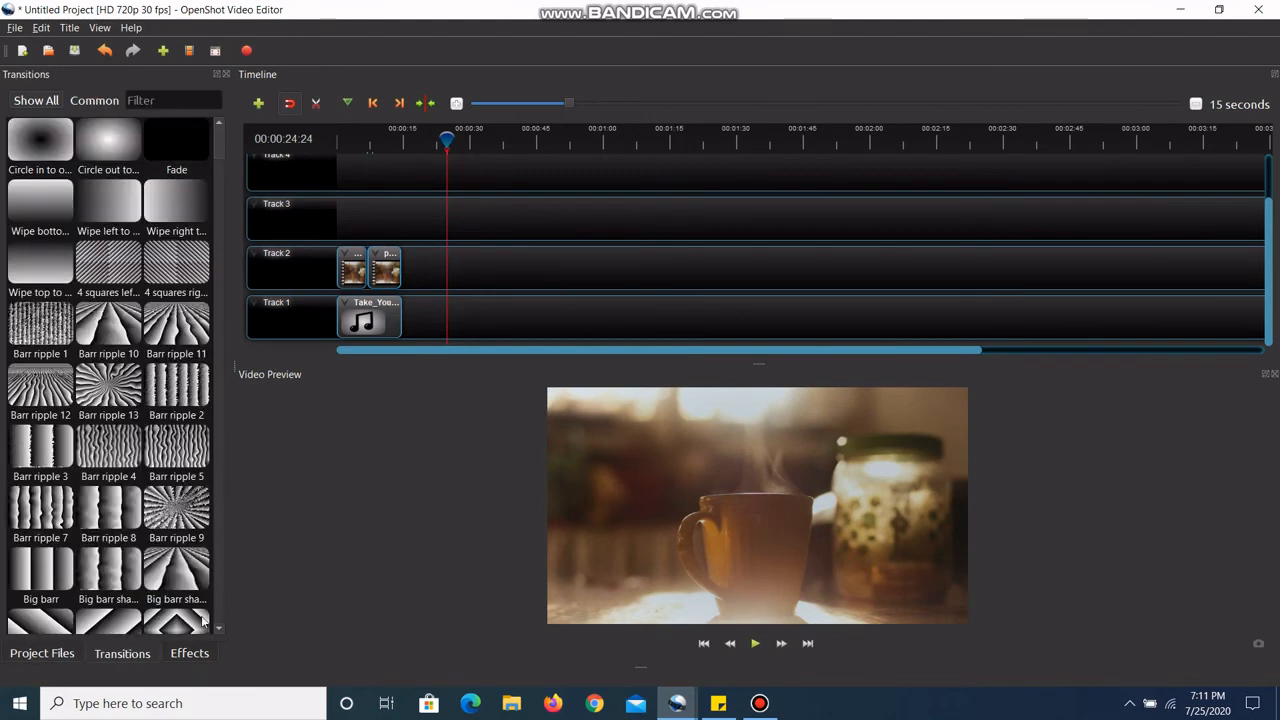
{"action": "left_click", "coordinate": [171, 151]}
{"action": "left_click_drag", "start_coordinate": [171, 151], "coordinate": [390, 280]}
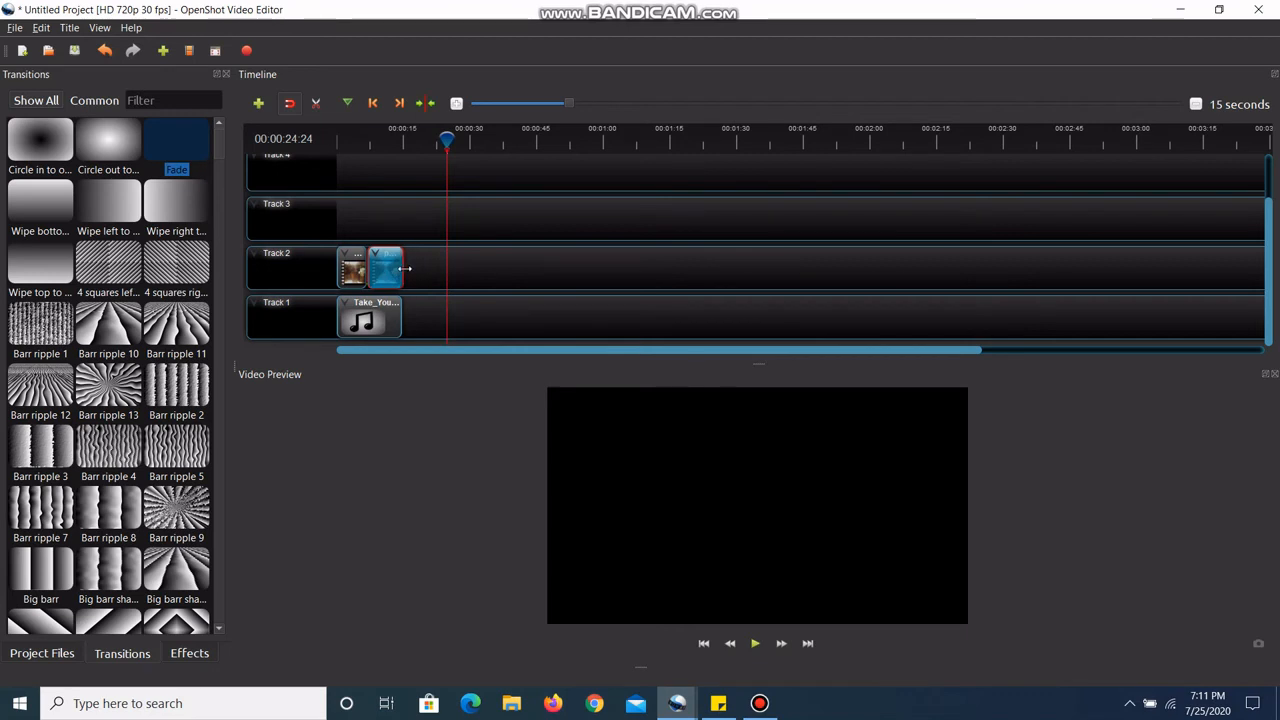
{"action": "left_click", "coordinate": [425, 271]}
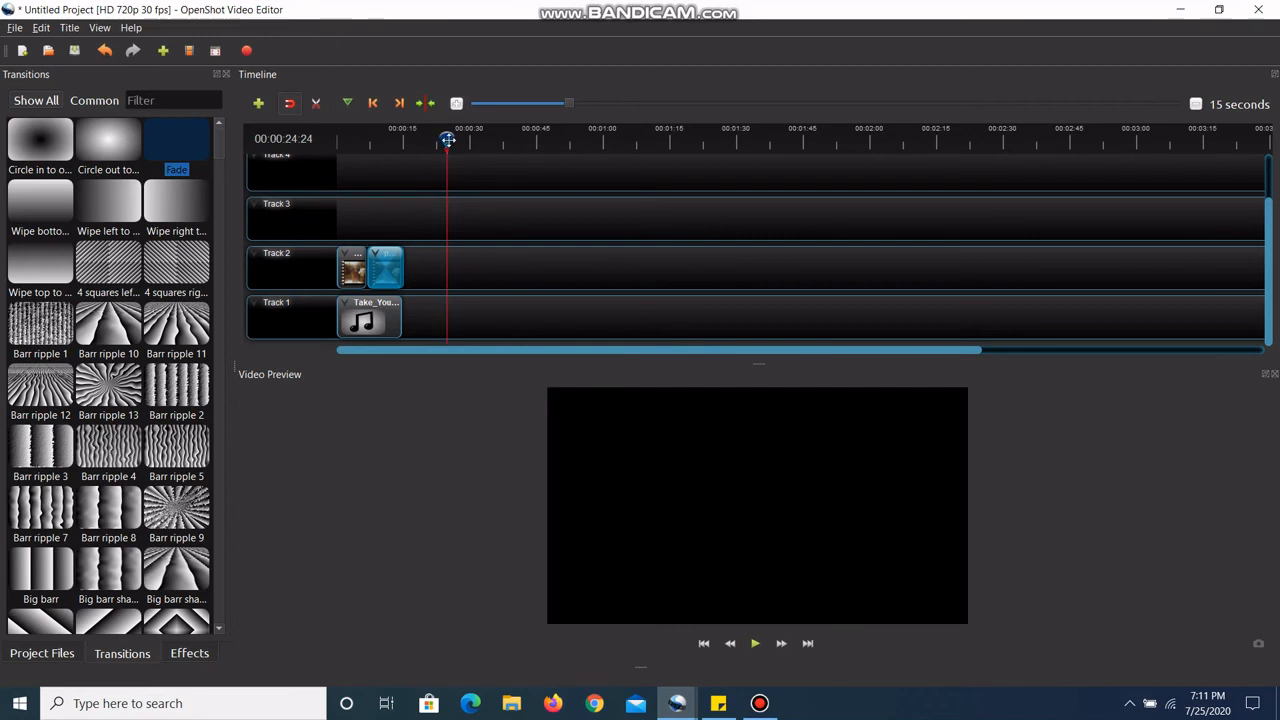
Step: Play the timeline from the beginning to past the end of the clips to preview the Fade transition
{"action": "left_click_drag", "start_coordinate": [448, 140], "coordinate": [334, 141]}
{"action": "left_click", "coordinate": [755, 643]}
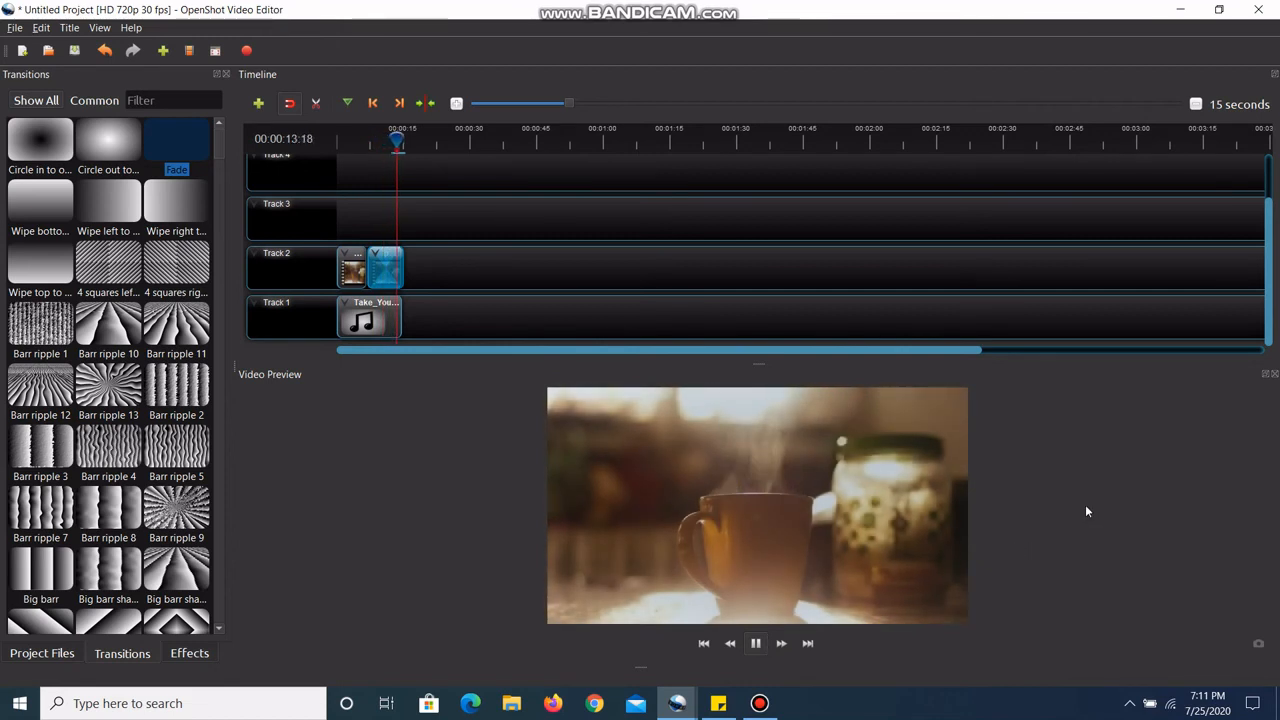
{"action": "left_click", "coordinate": [752, 642]}
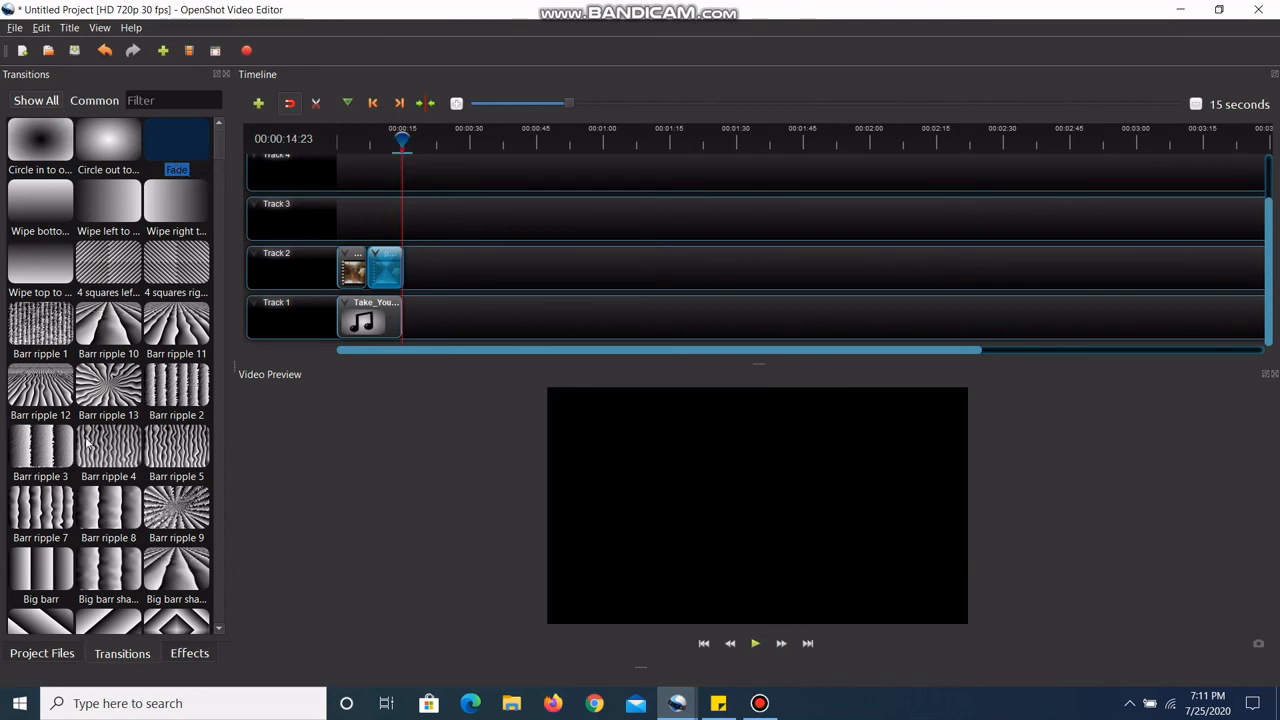
Step: Remove the Fade transition from the second video clip on Track 2 and browse the other available transitions
{"action": "right_click", "coordinate": [372, 262]}
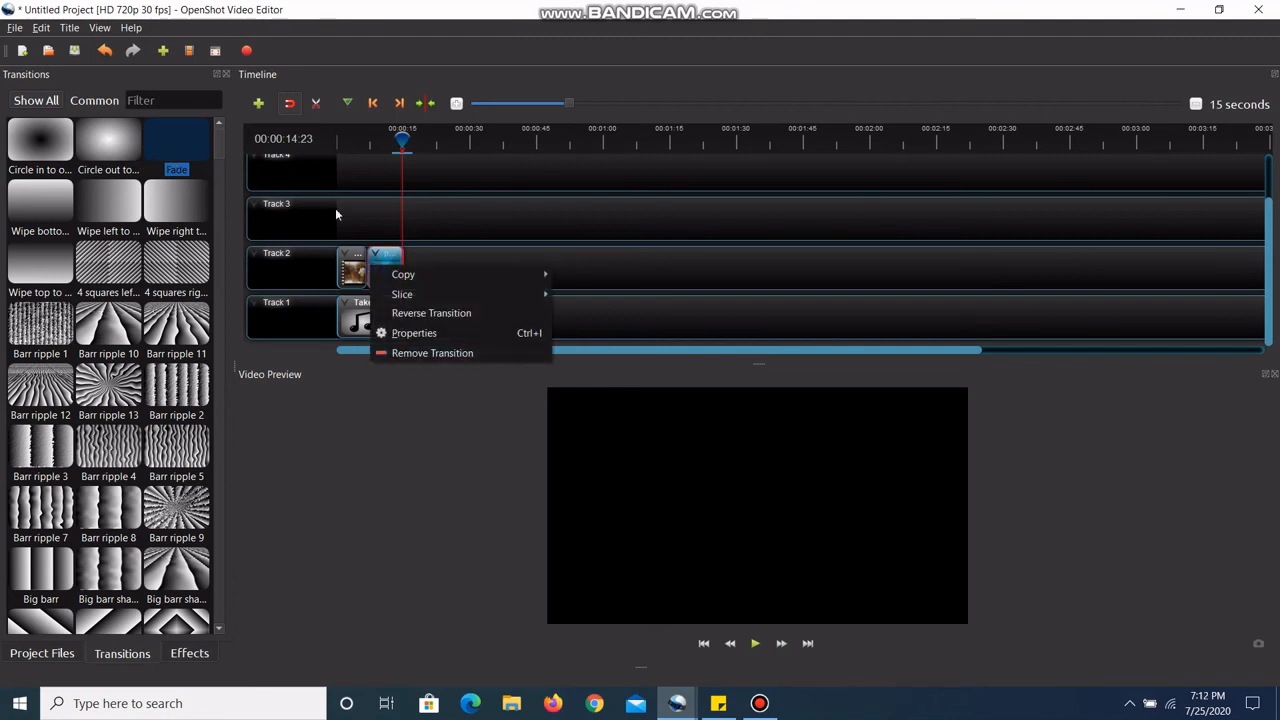
{"action": "left_click", "coordinate": [405, 353]}
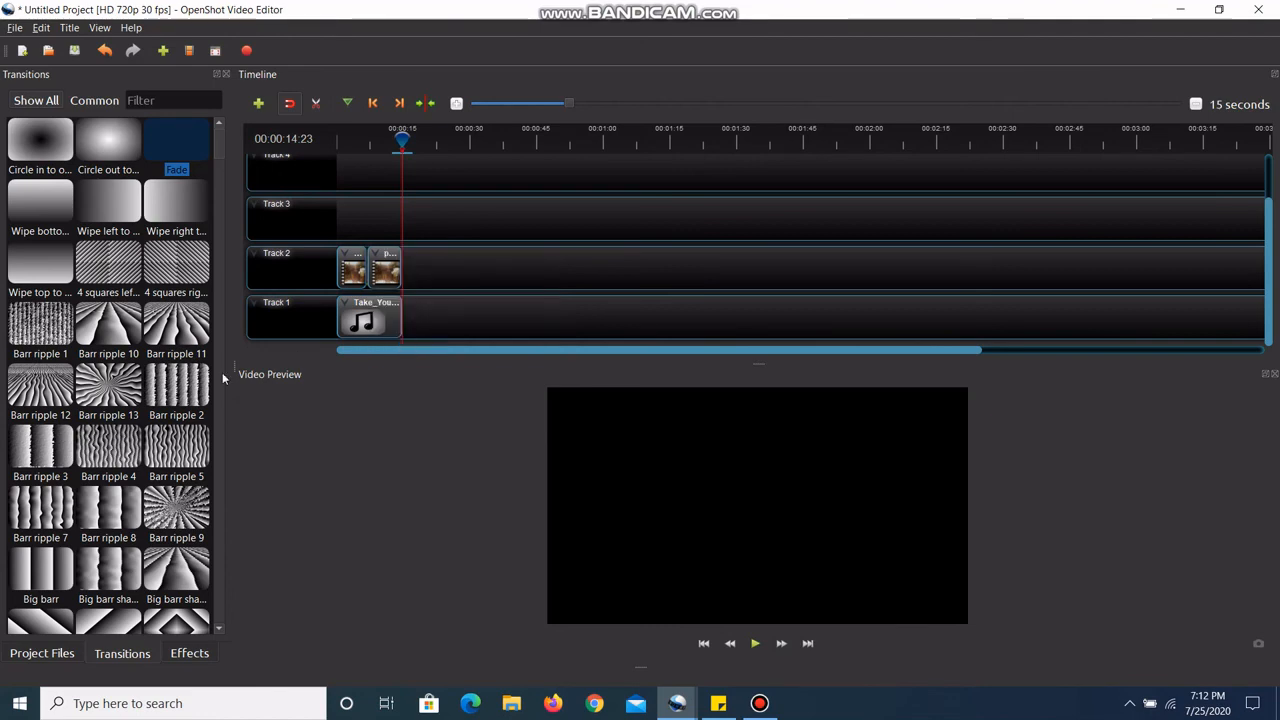
{"action": "scroll", "coordinate": [193, 534], "scroll_direction": "down", "scroll_amount": 6}
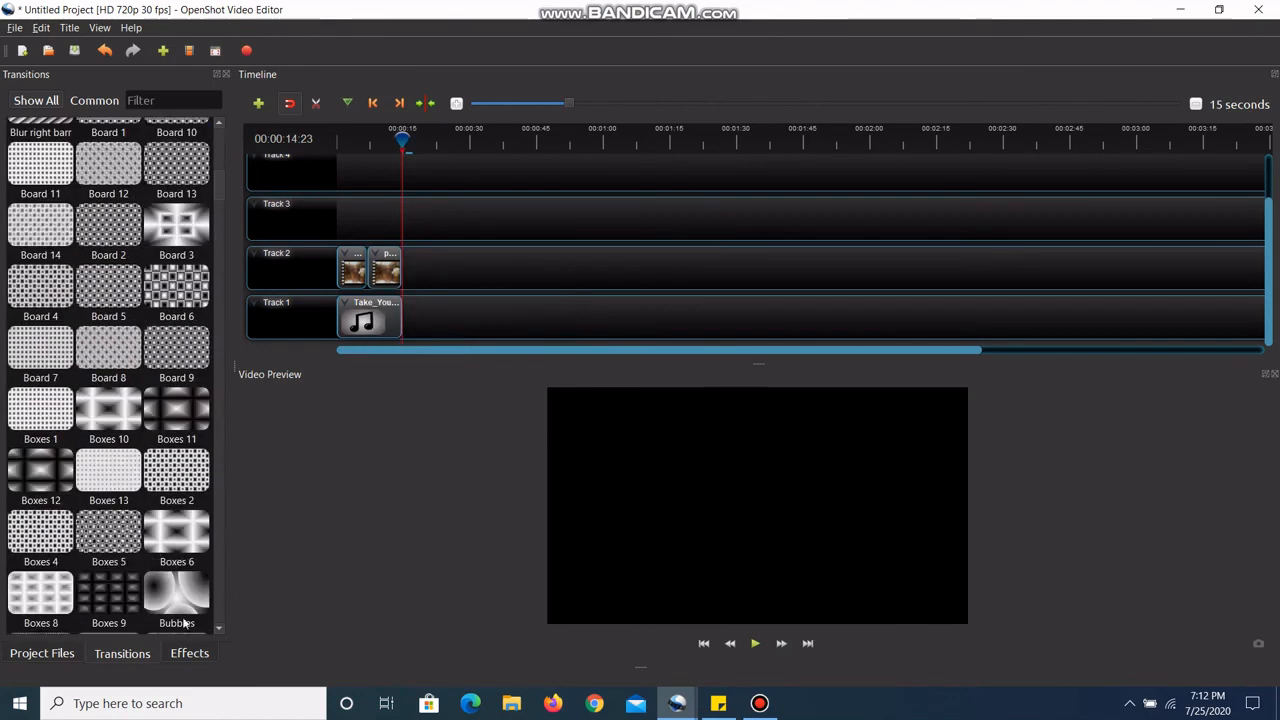
Step: Apply the Blur effect to the second video clip on Track 2, preview it from the timeline's beginning, and return the playhead to the start
{"action": "left_click", "coordinate": [190, 653]}
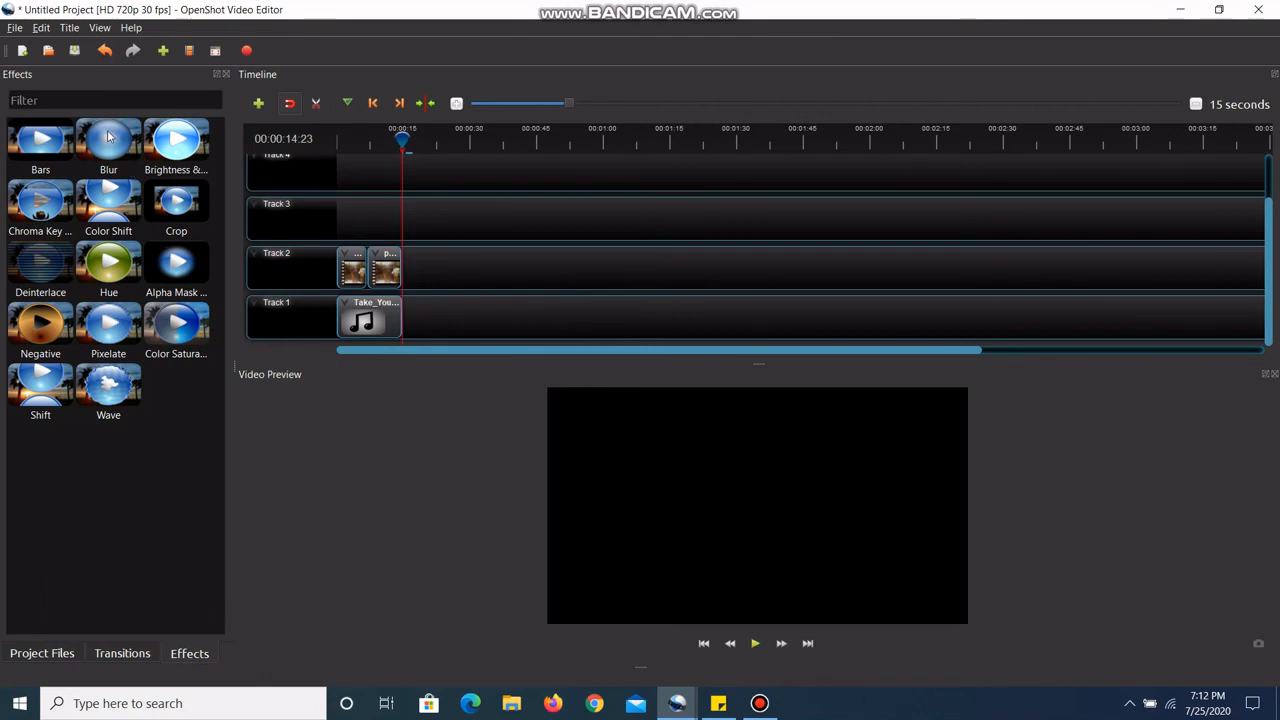
{"action": "left_click_drag", "start_coordinate": [108, 137], "coordinate": [388, 272]}
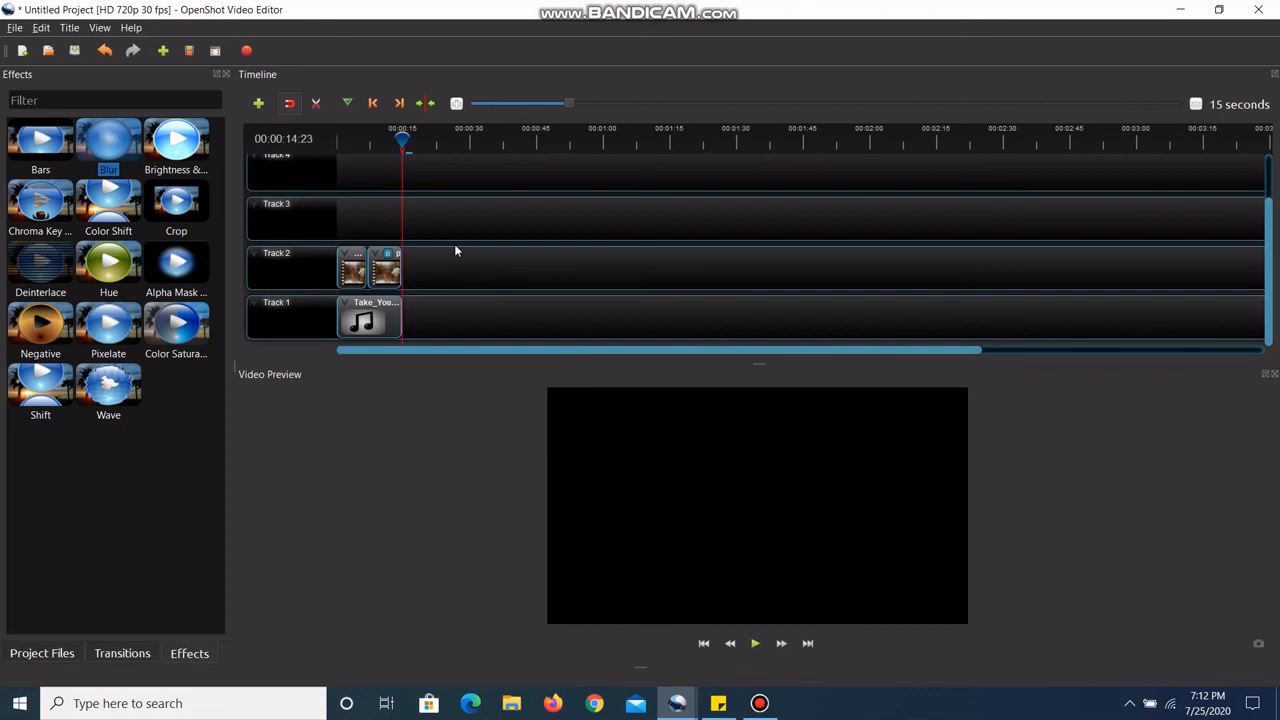
{"action": "left_click_drag", "start_coordinate": [412, 131], "coordinate": [338, 133]}
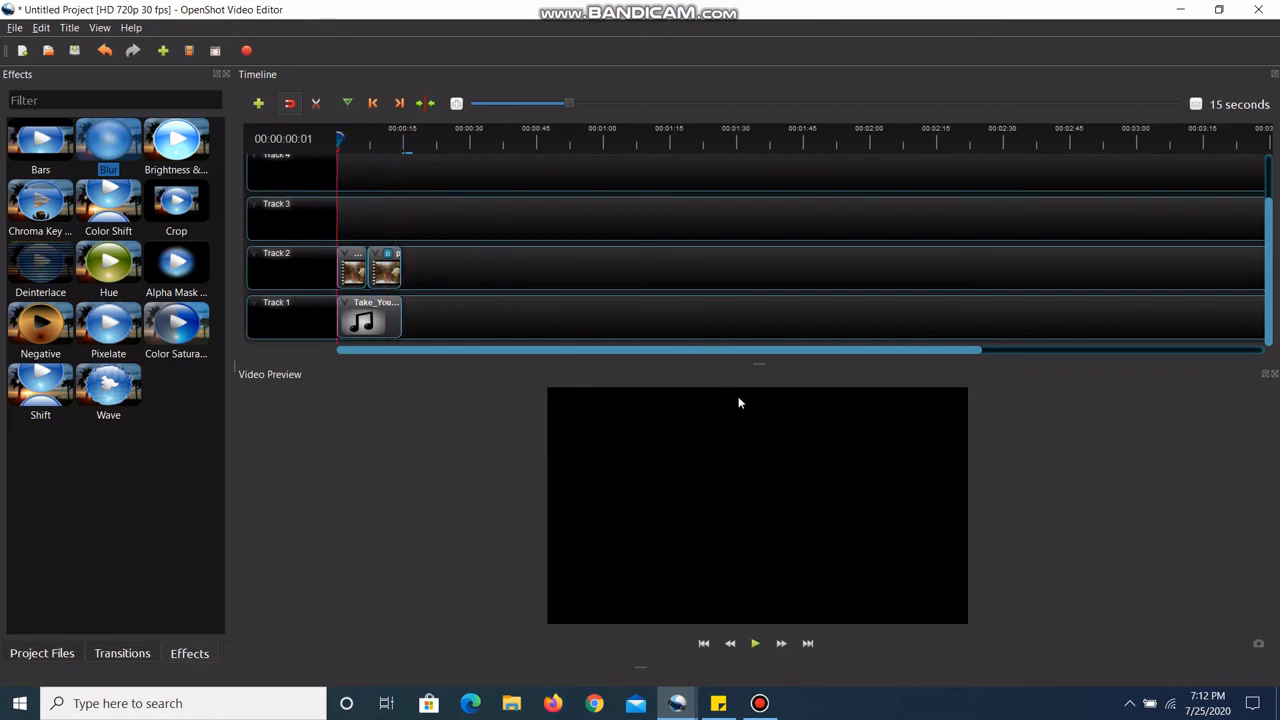
{"action": "left_click", "coordinate": [755, 643]}
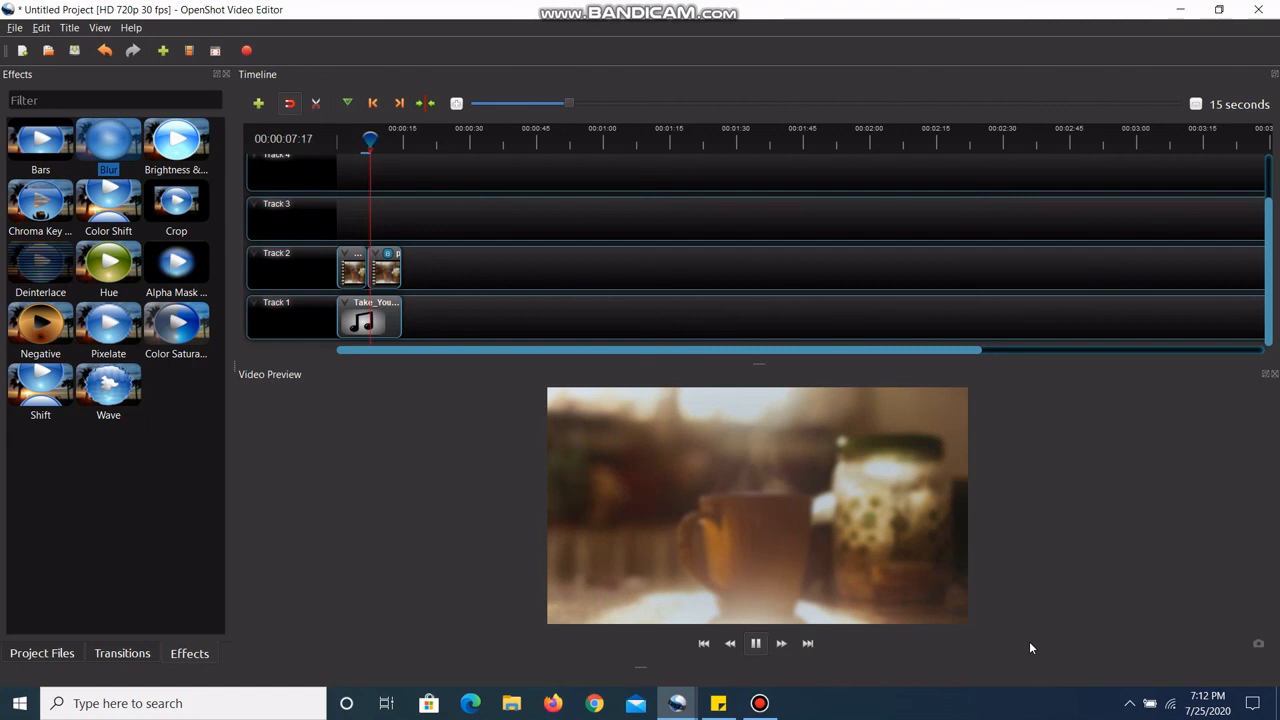
{"action": "left_click", "coordinate": [757, 644]}
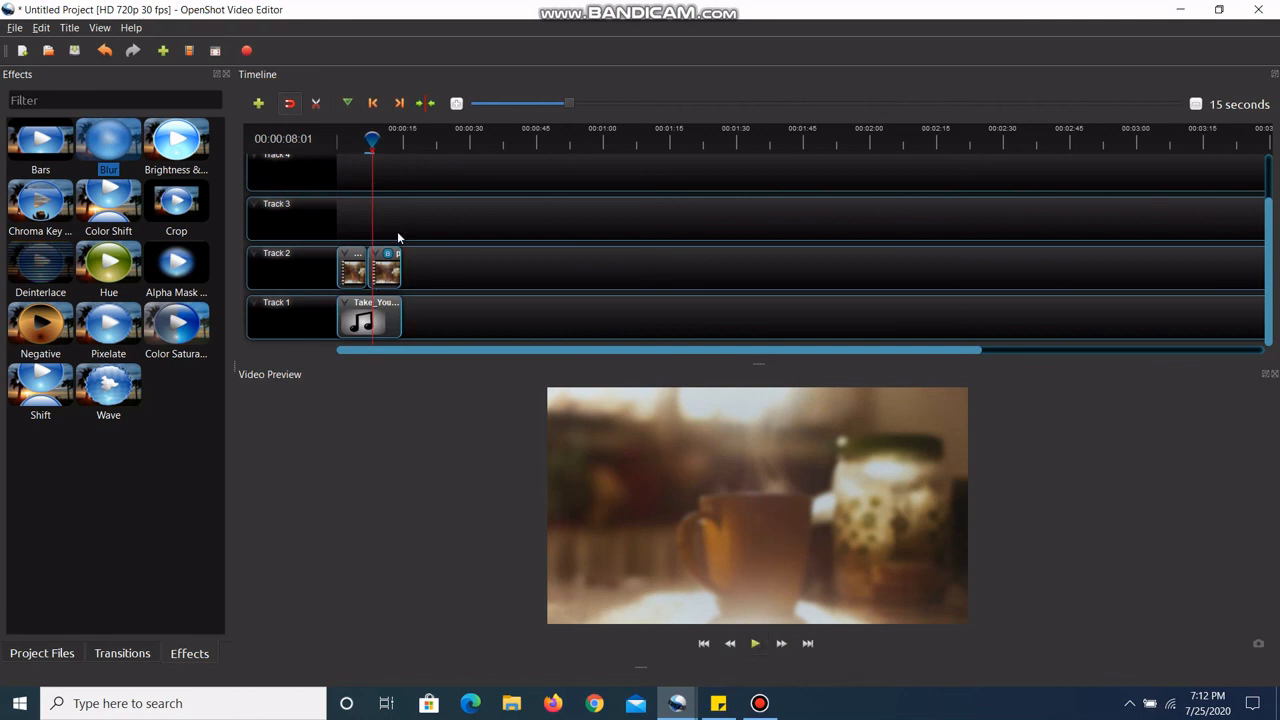
{"action": "left_click_drag", "start_coordinate": [372, 140], "coordinate": [274, 170]}
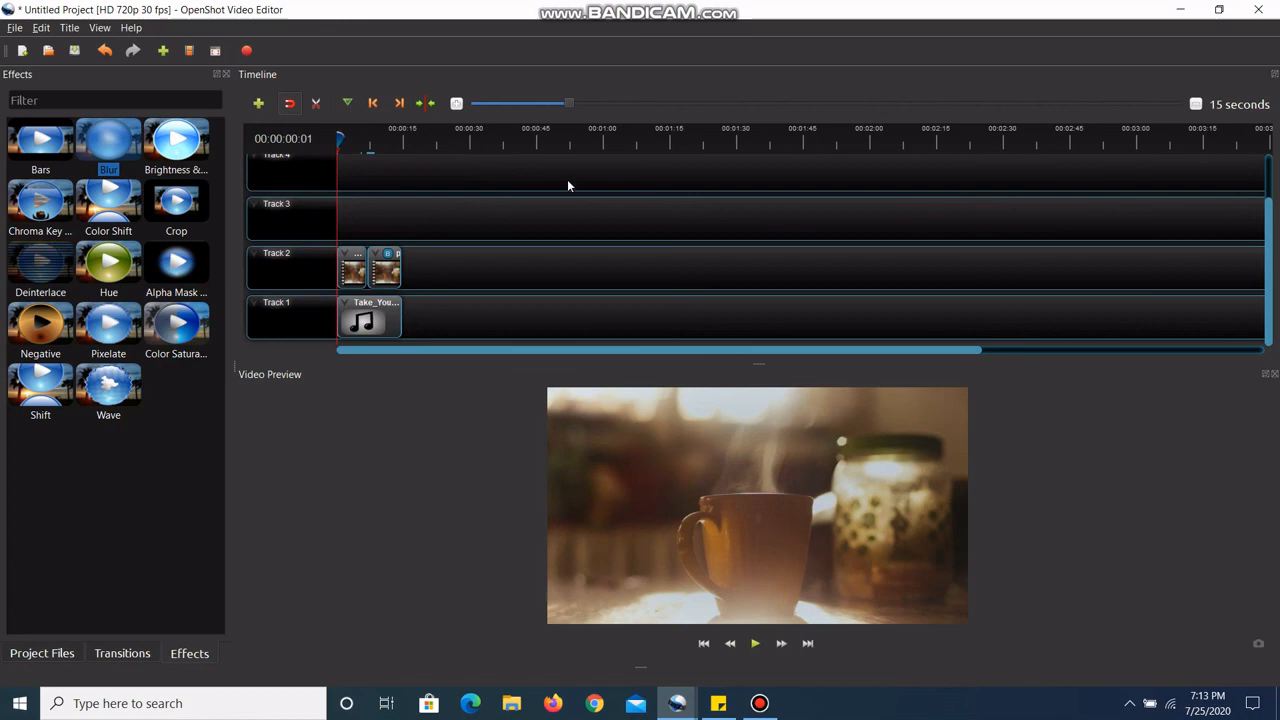
{"action": "left_click", "coordinate": [760, 703]}
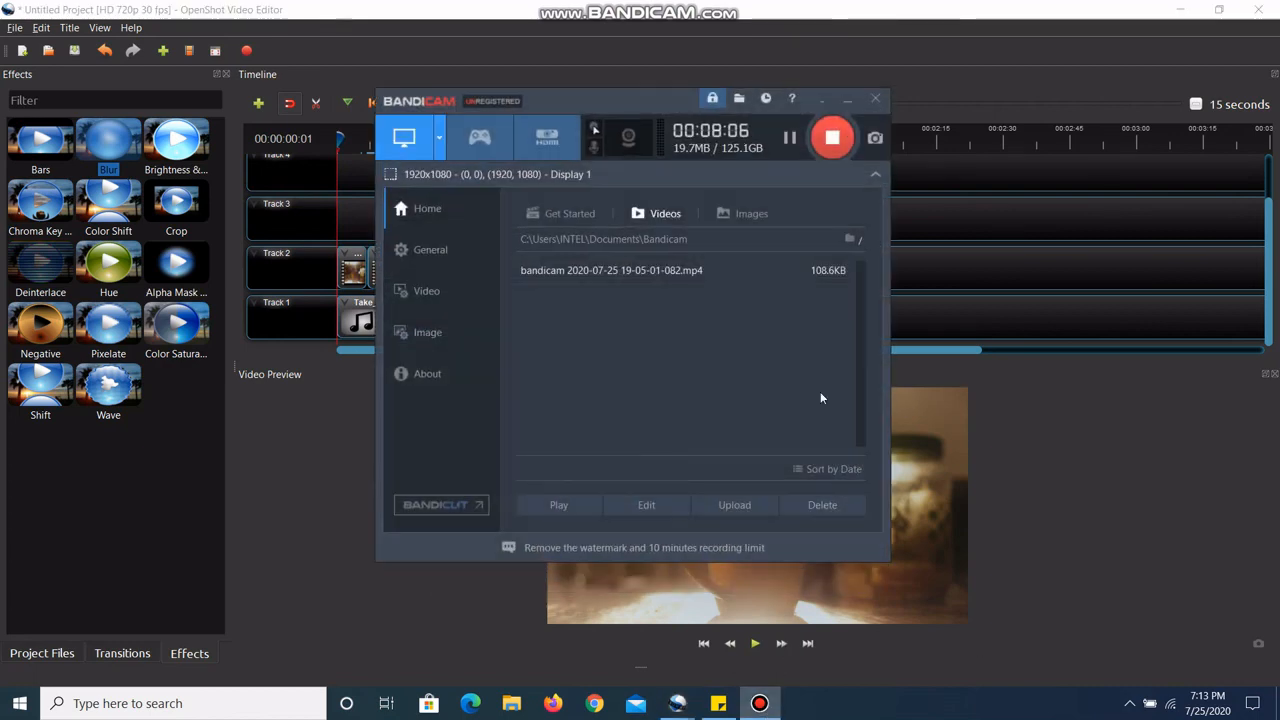